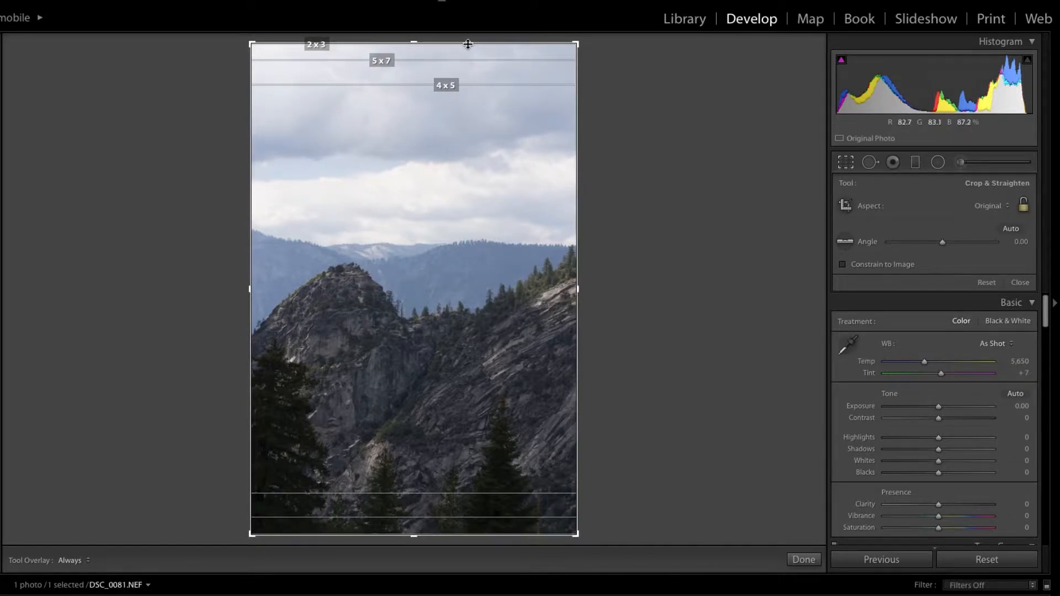
Crop away the upper part of the cloudy sky to a custom aspect ratio, keeping the photo's full width
drag(468, 44, 471, 75)
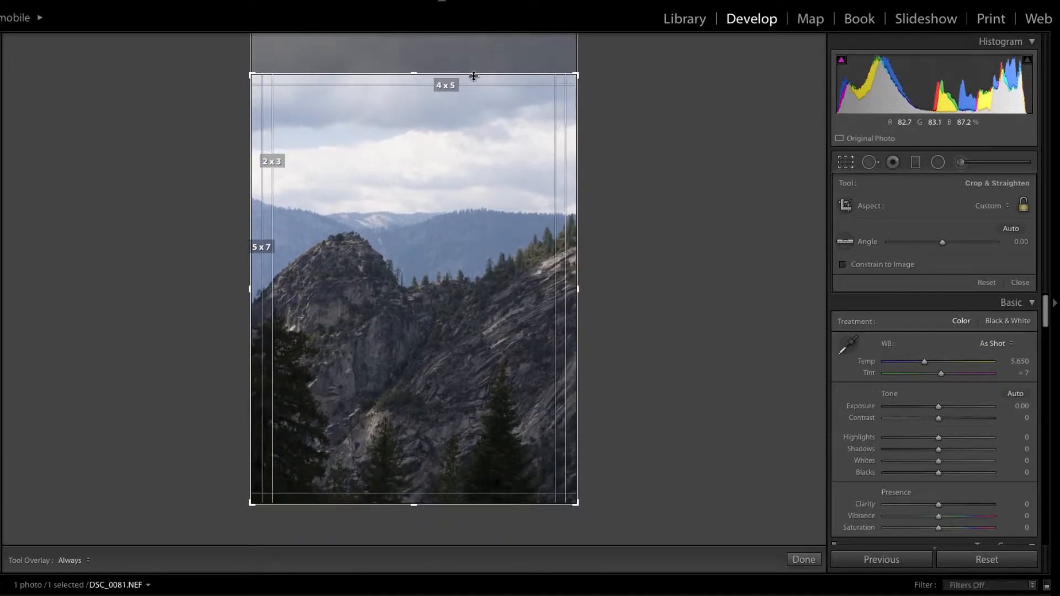
drag(474, 75, 474, 87)
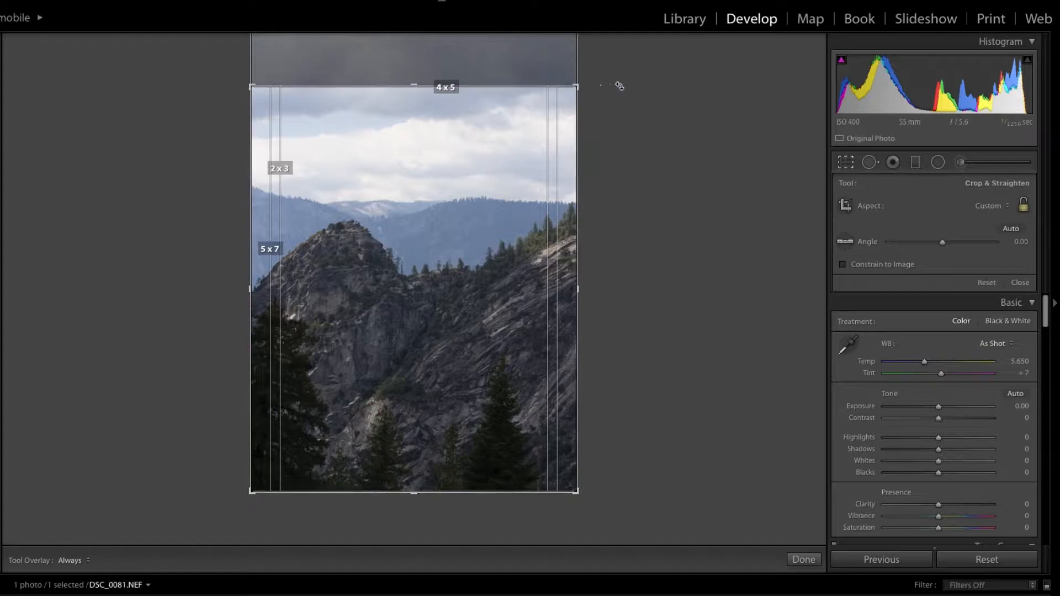
drag(512, 86, 513, 95)
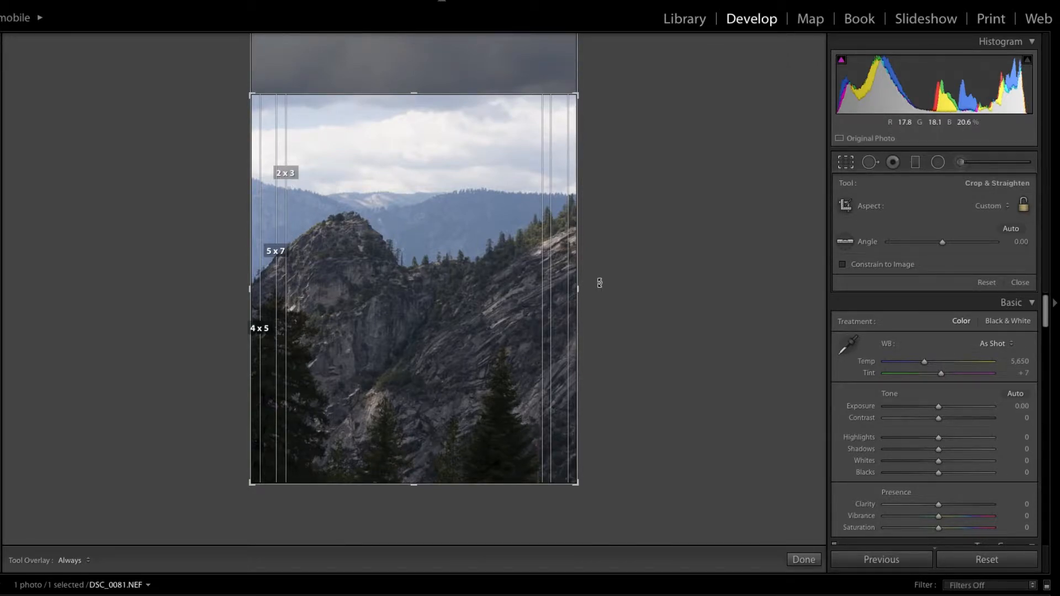
Cycle the crop guides through thirds, triangle and golden spiral back to the aspect ratio overlay, and apply the crop
key(o)
key(o)
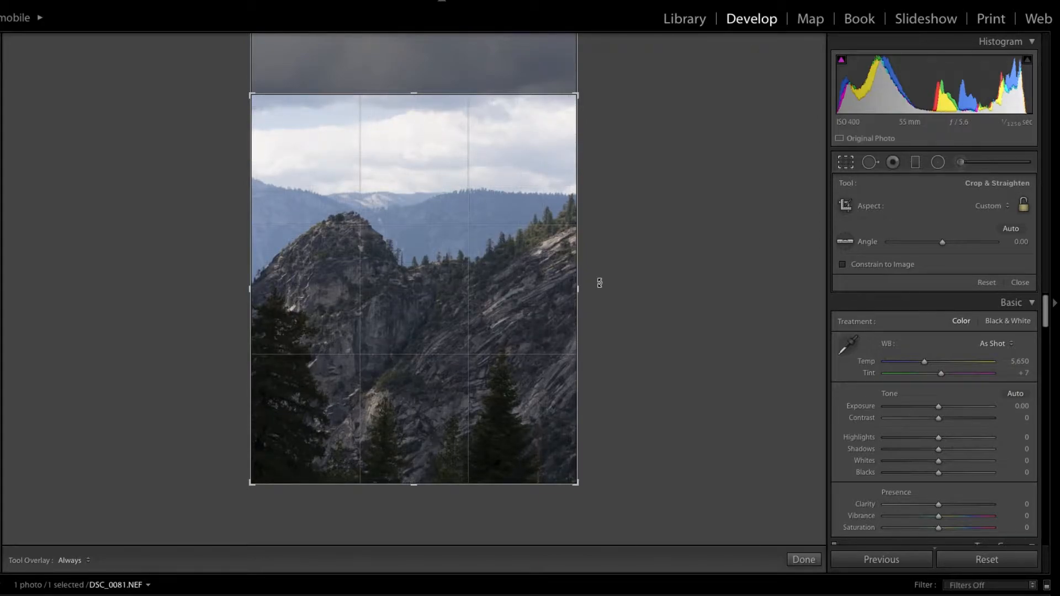
key(o)
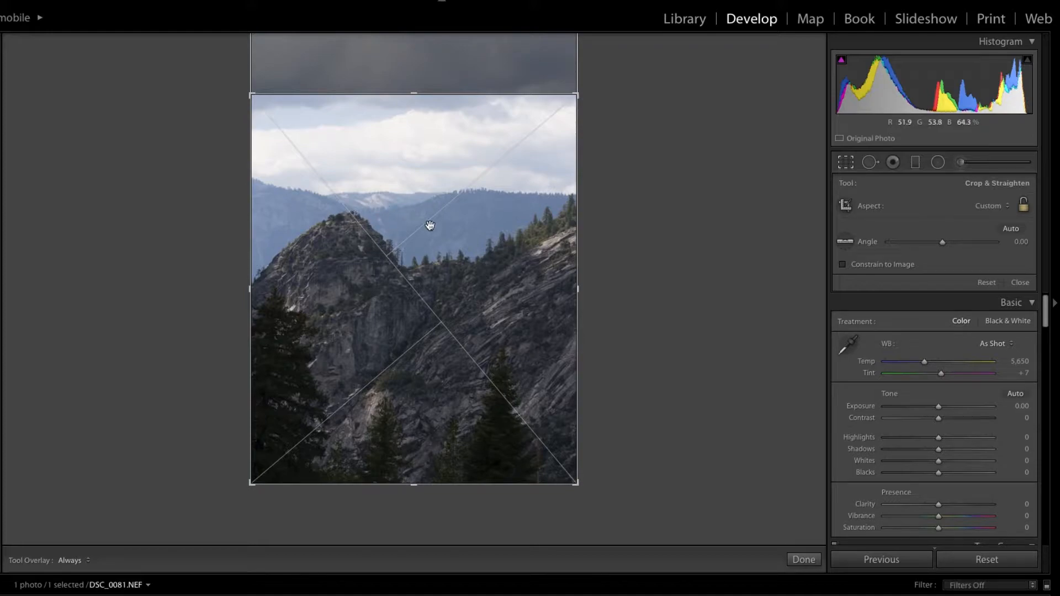
key(o)
key(o)
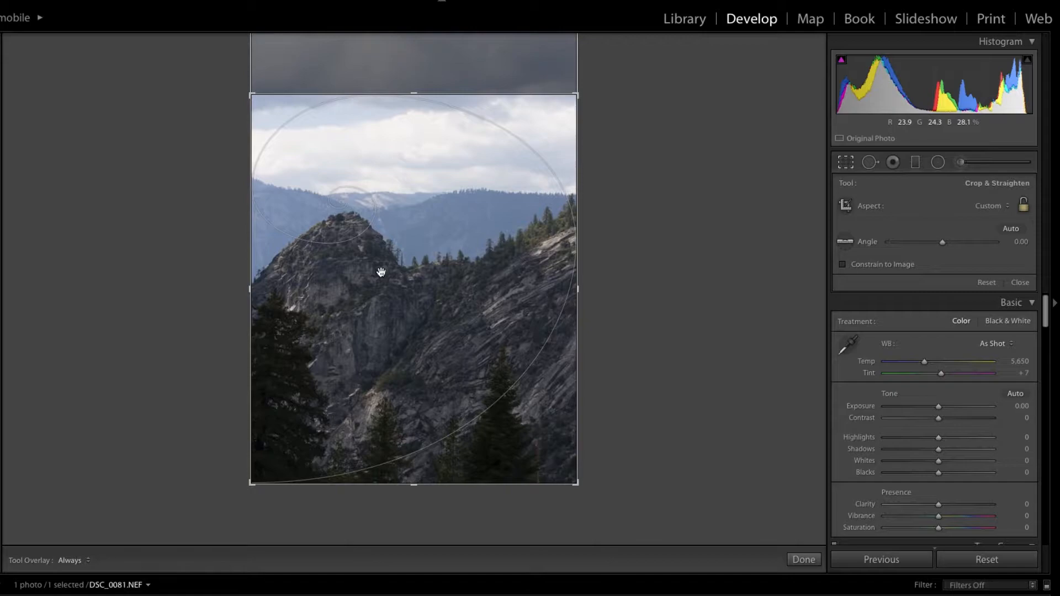
key(o)
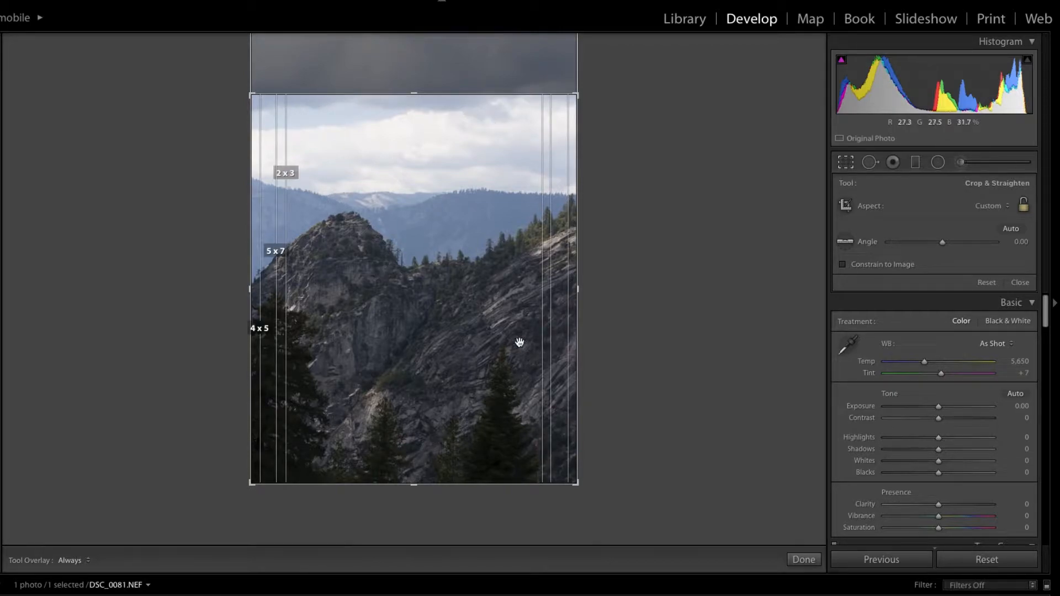
click(804, 560)
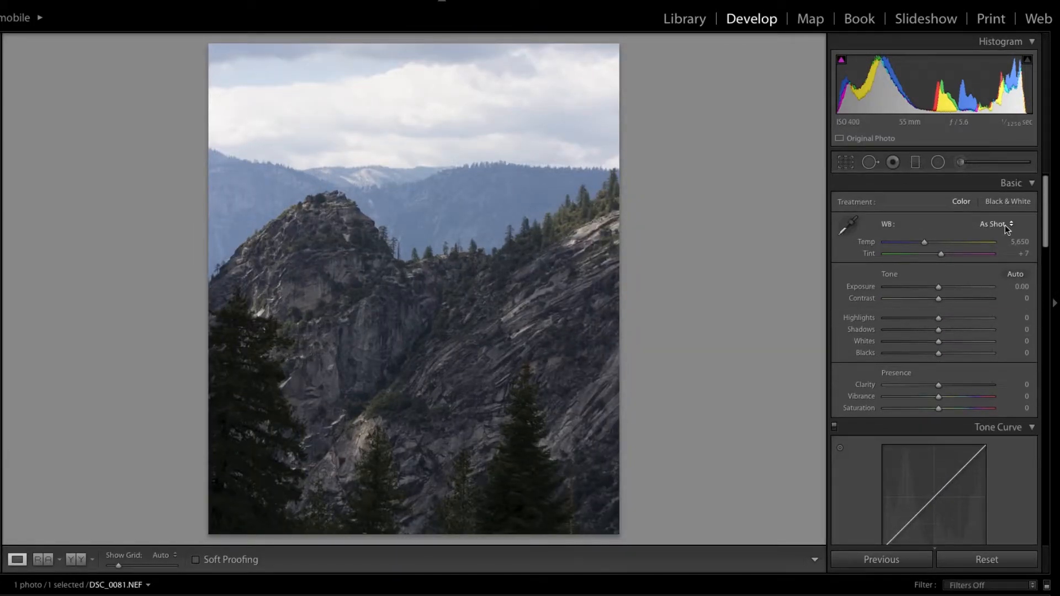
Set the white balance to Auto and fine-tune the colour temperature to 6,726
click(1005, 224)
click(1009, 233)
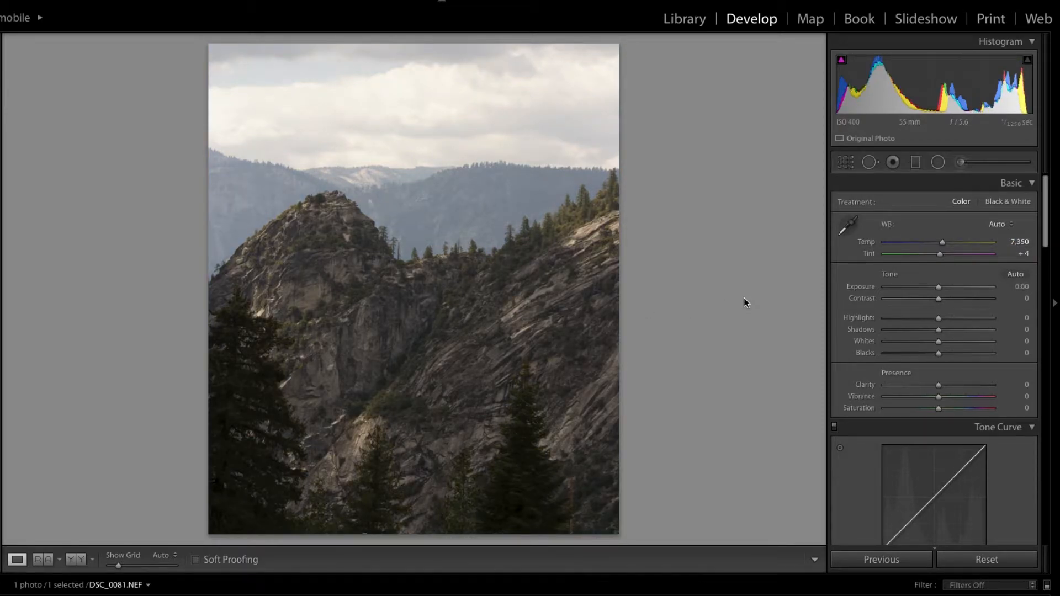
click(441, 246)
click(404, 290)
drag(943, 245, 941, 246)
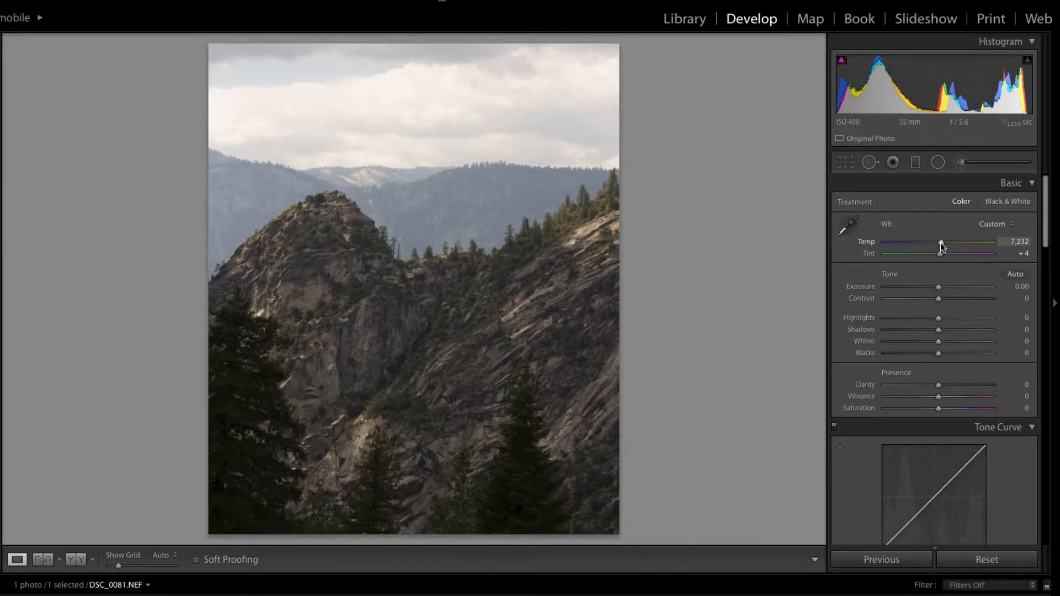
drag(942, 242, 941, 242)
drag(941, 241, 936, 243)
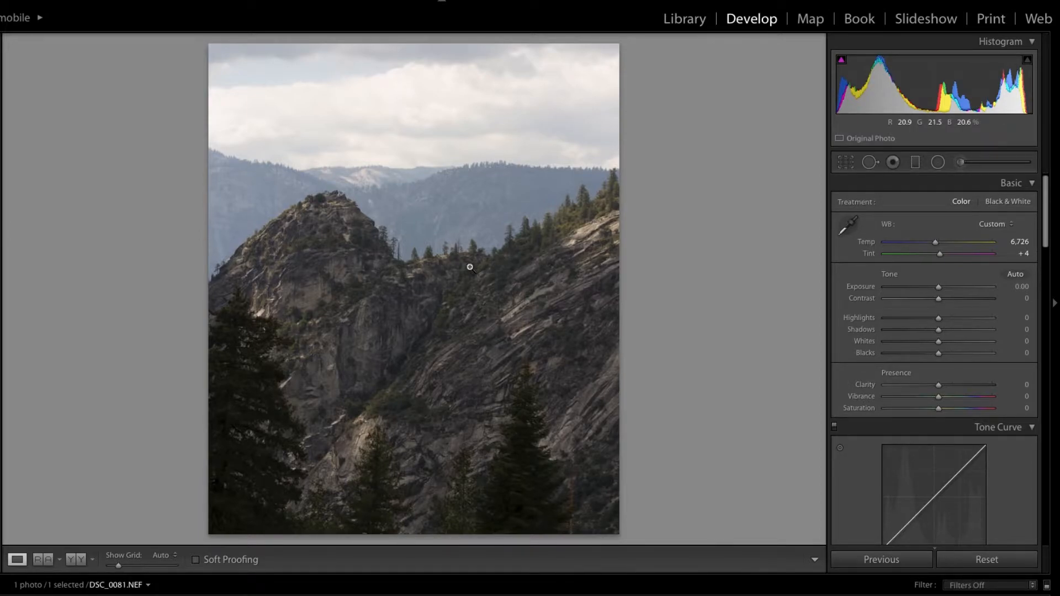
Examine the sunlit rock ridge, the dark foreground tree and the bright clouds up close
click(567, 250)
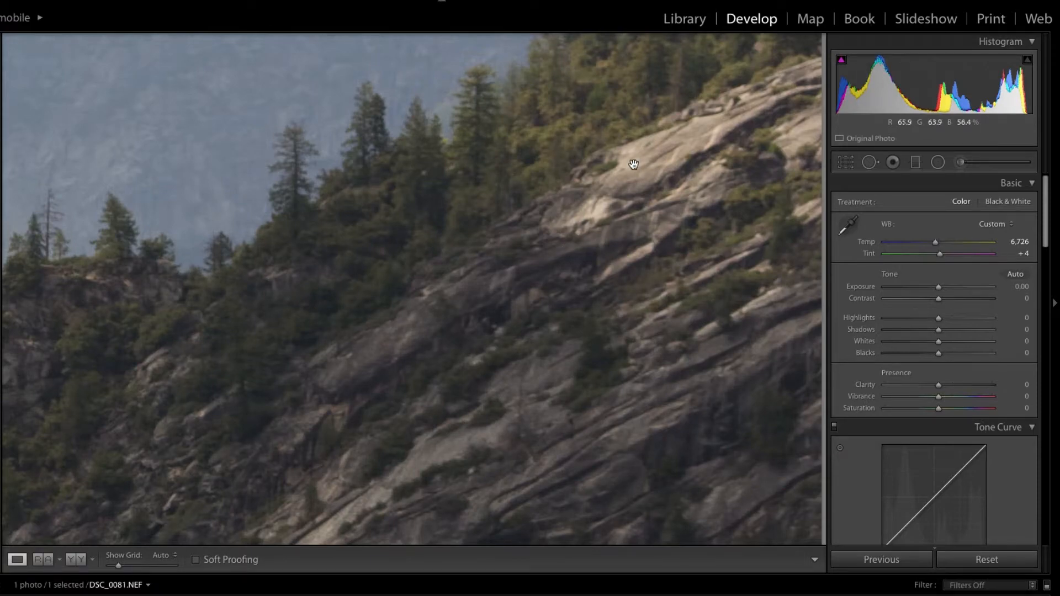
click(582, 272)
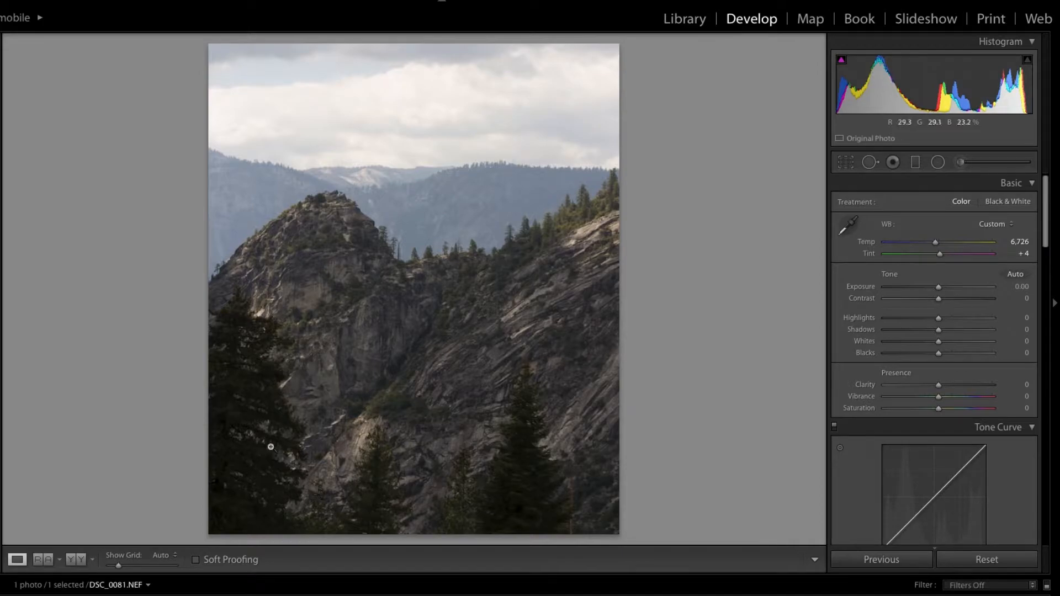
click(229, 418)
drag(303, 420, 374, 182)
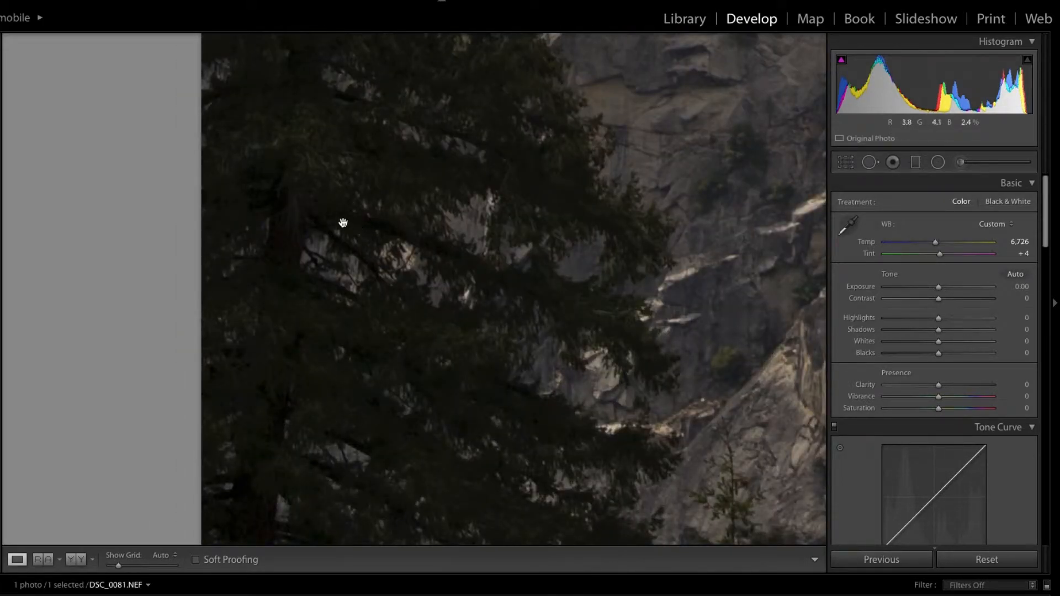
click(388, 230)
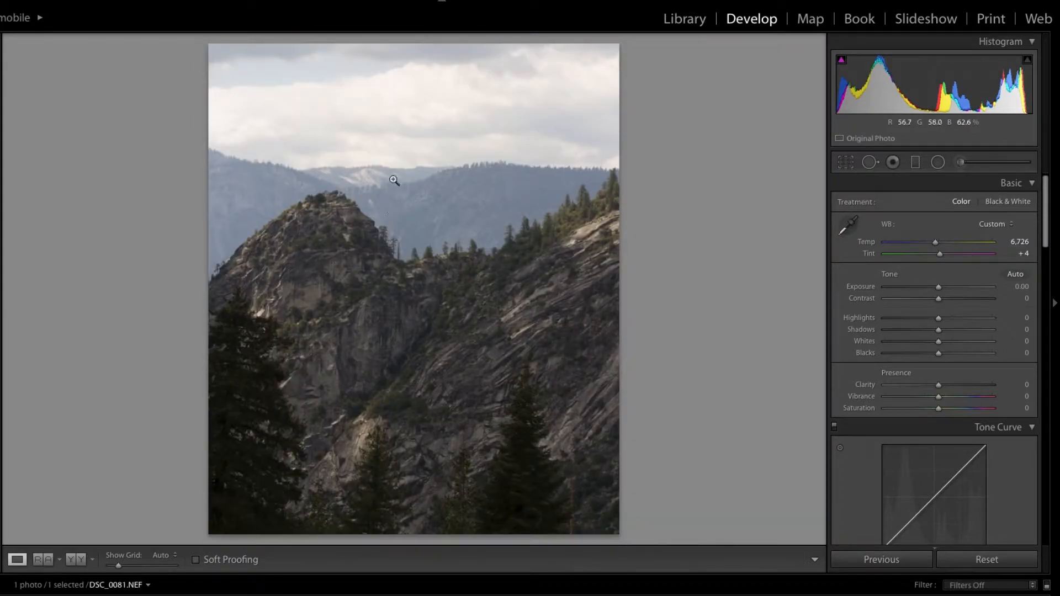
click(387, 106)
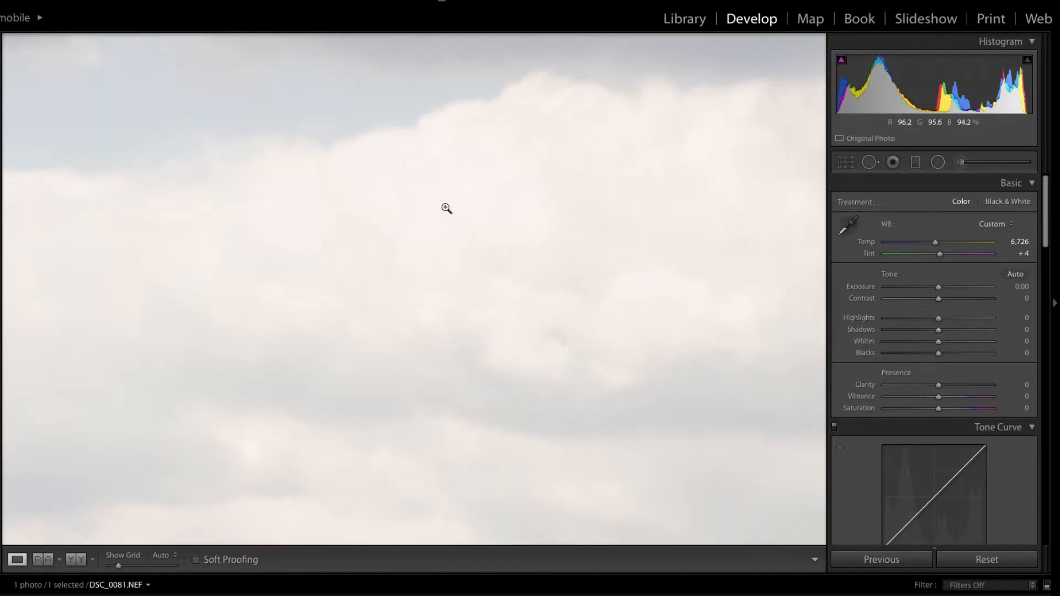
click(445, 208)
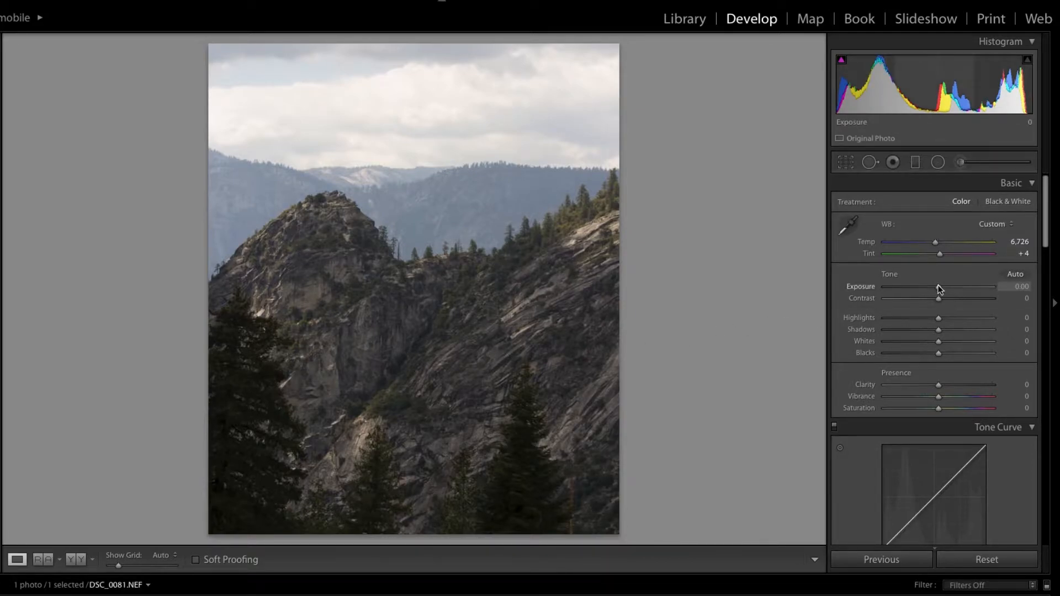
Raise Exposure to +0.35 and Contrast to +6, and check the cliff faces up close
drag(939, 288, 942, 289)
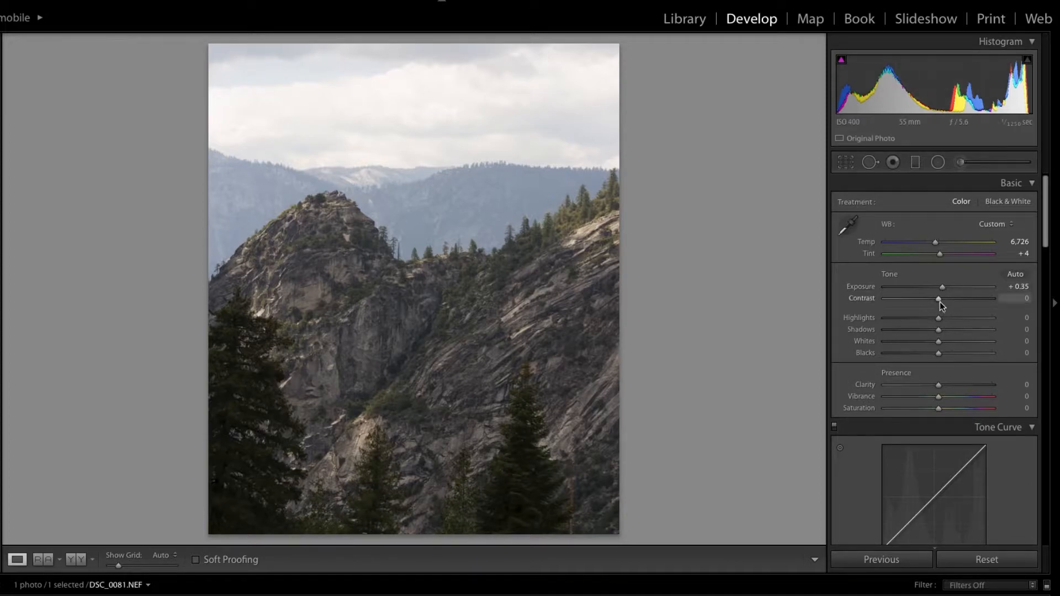
drag(940, 300, 943, 301)
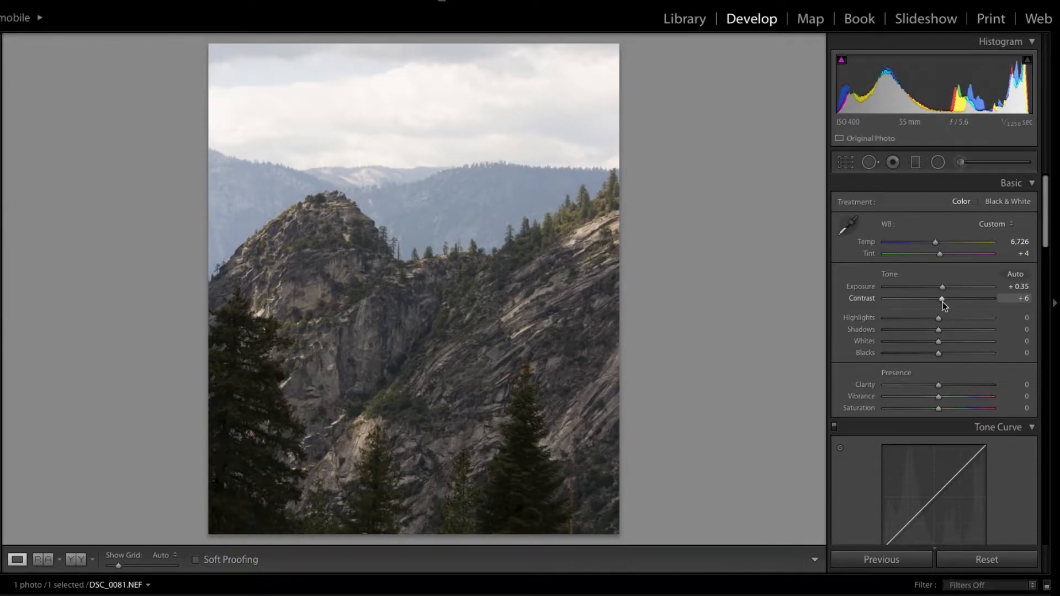
click(473, 353)
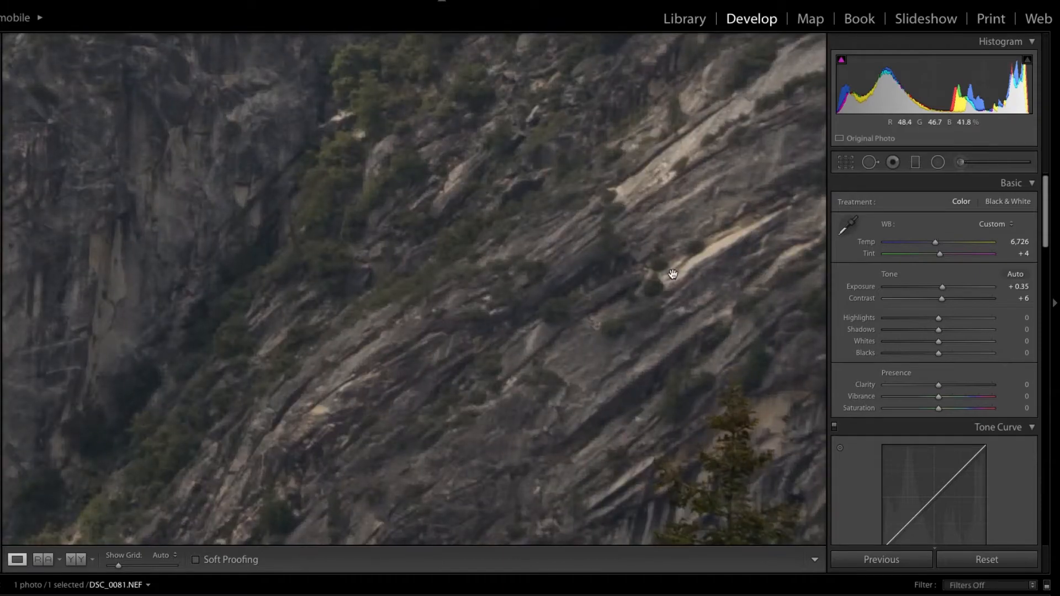
click(628, 310)
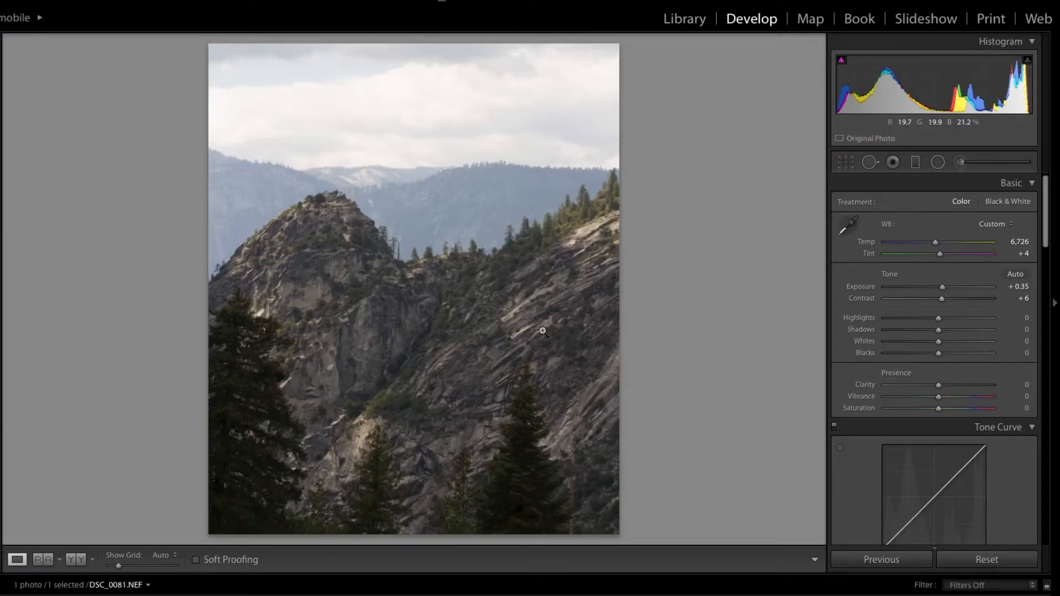
click(326, 407)
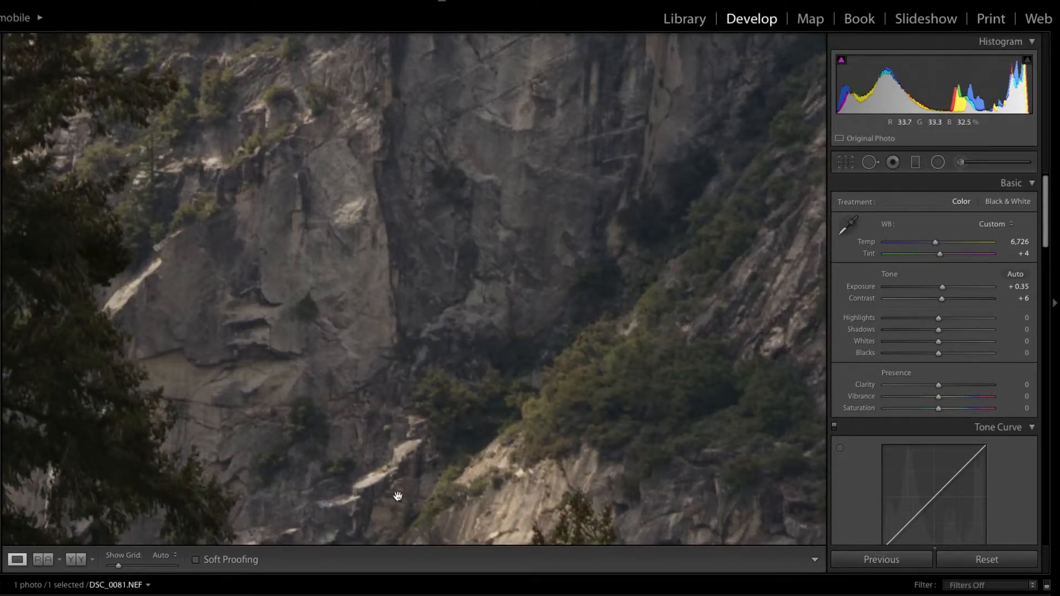
click(463, 223)
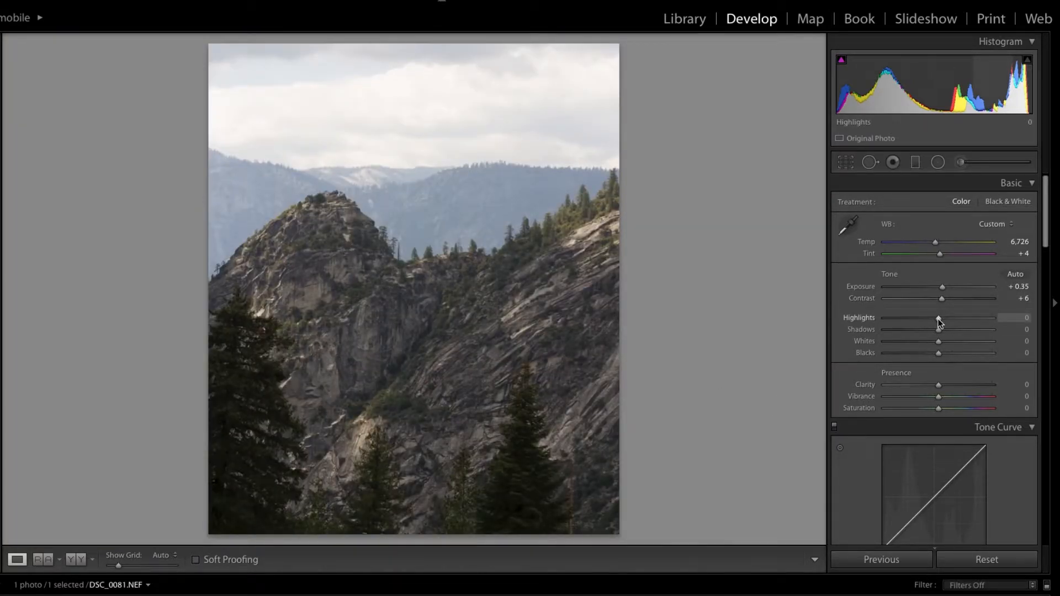
Set the tone values to Highlights -53, Shadows +20, Whites -6 and Blacks +11
scroll(939, 323, down, 2)
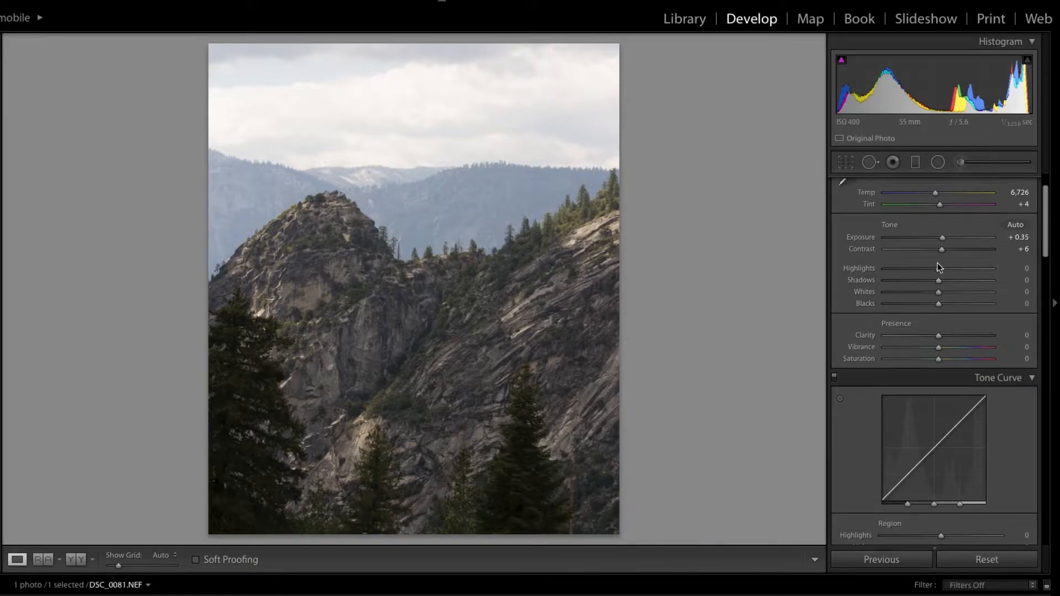
drag(939, 268, 910, 293)
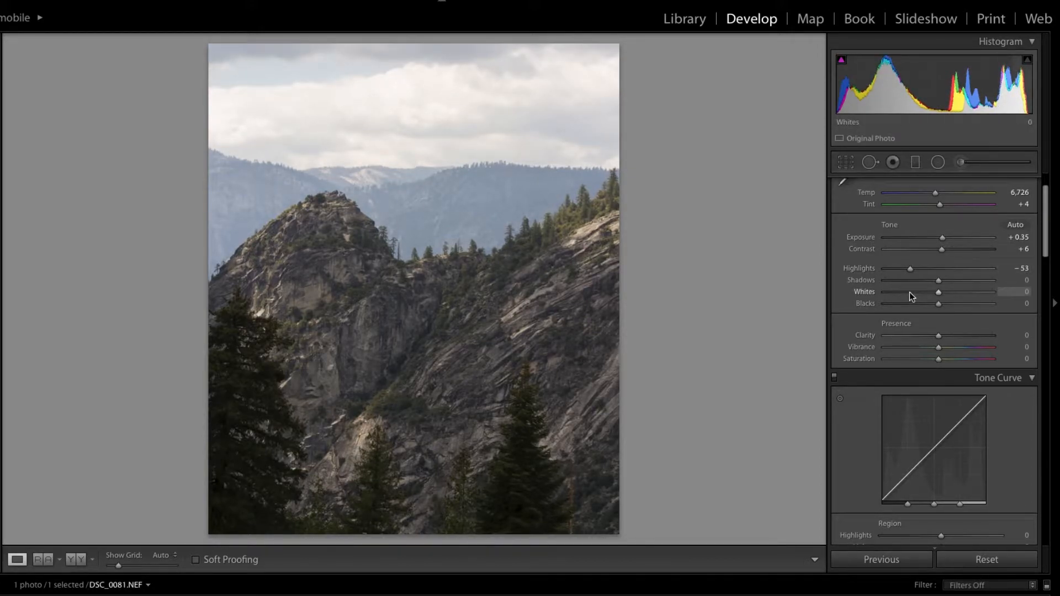
mouse_move(939, 282)
mouse_down()
mouse_move(961, 292)
mouse_move(929, 293)
mouse_move(970, 297)
mouse_move(950, 298)
mouse_up()
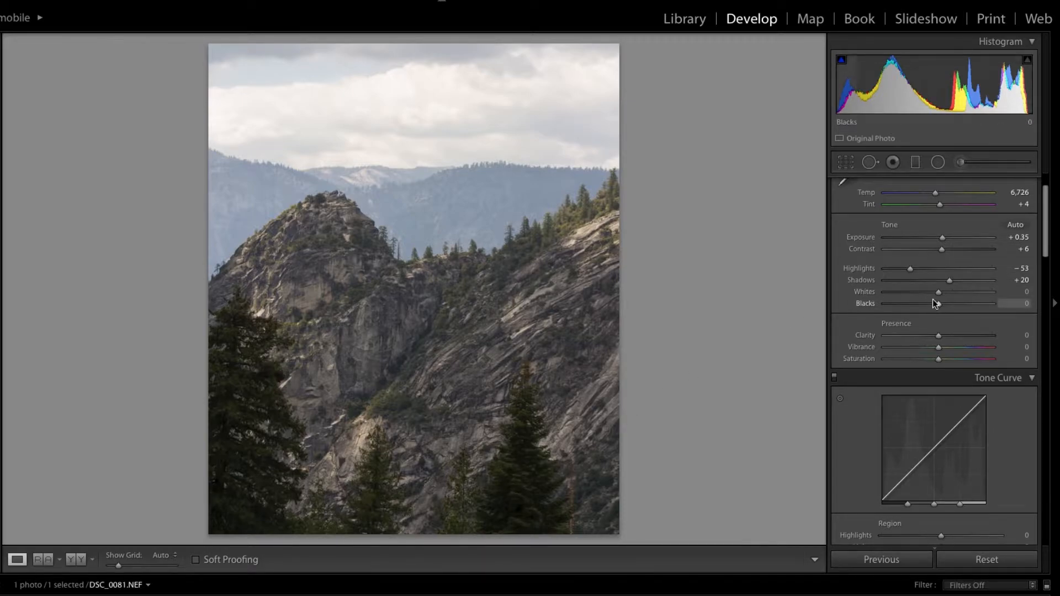
mouse_move(940, 294)
mouse_down()
mouse_move(954, 293)
mouse_move(920, 299)
mouse_move(937, 307)
mouse_up()
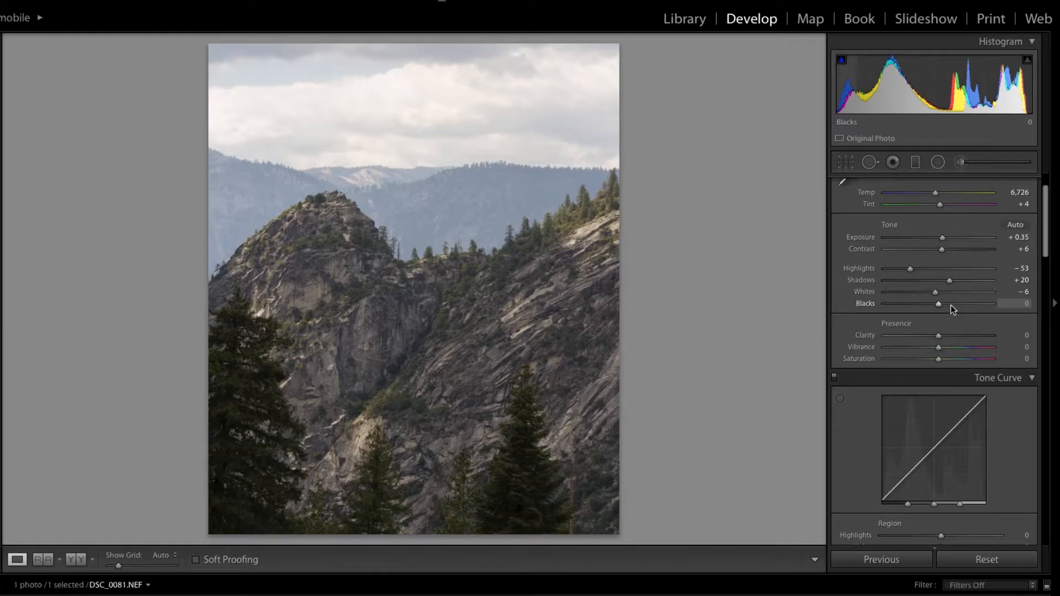
drag(937, 305, 943, 306)
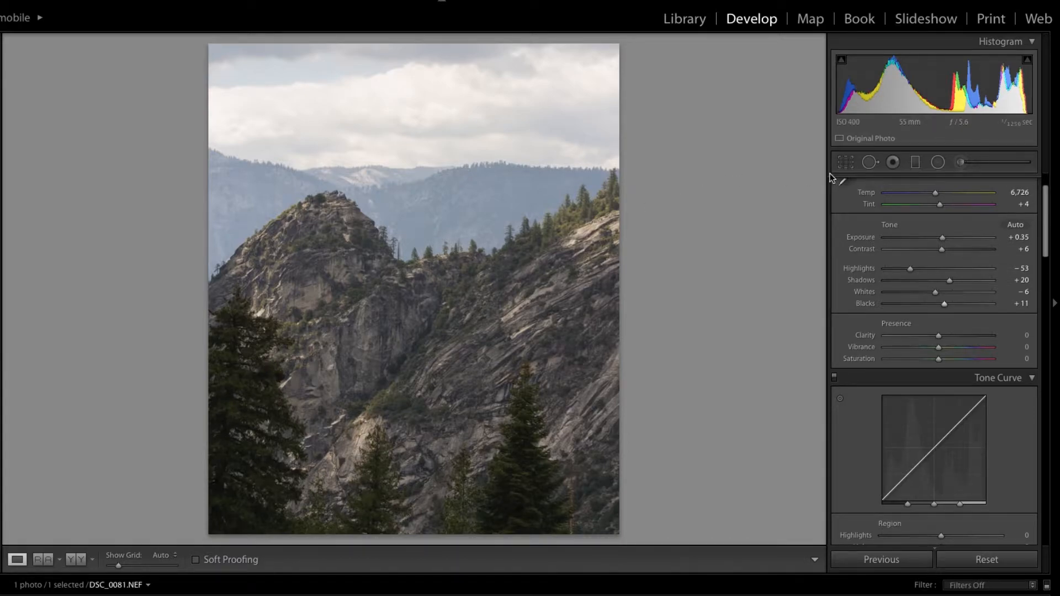
Try rotating the cropped photo to an angle of -3.36, and undo the rotation
click(846, 162)
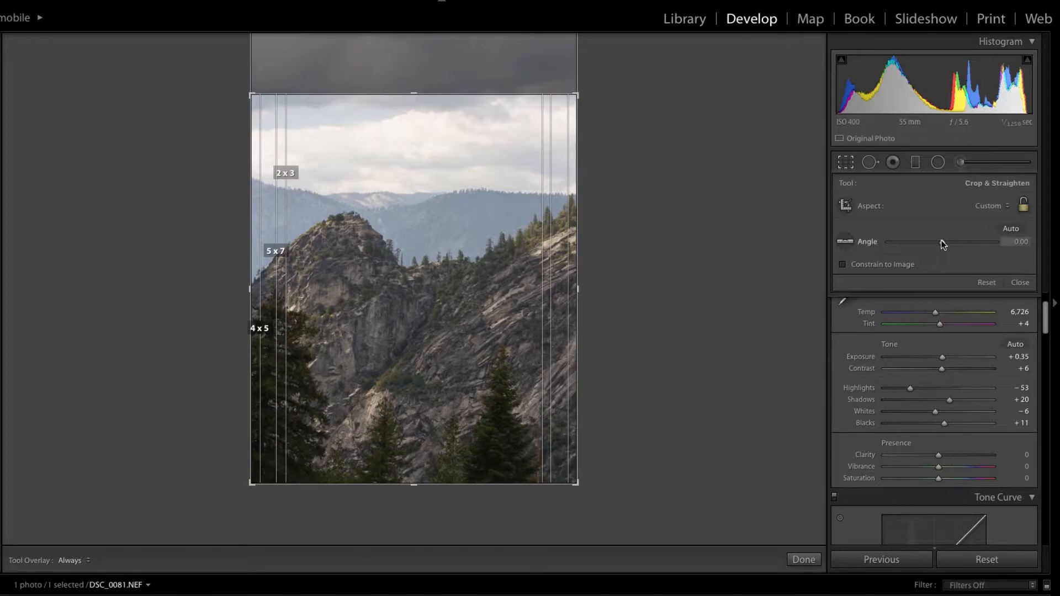
click(943, 244)
drag(942, 242, 936, 243)
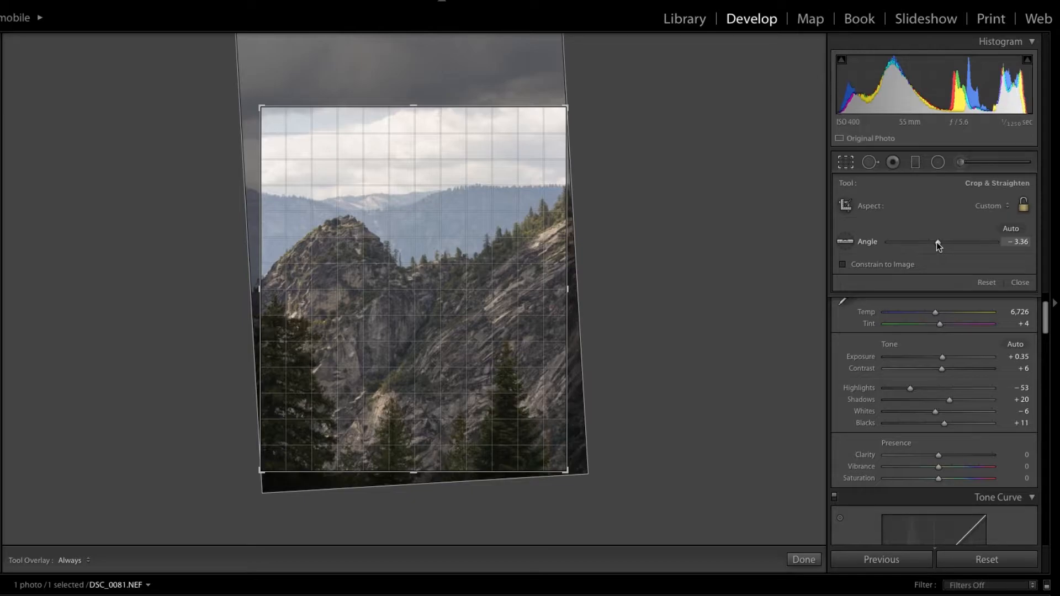
drag(937, 242, 936, 242)
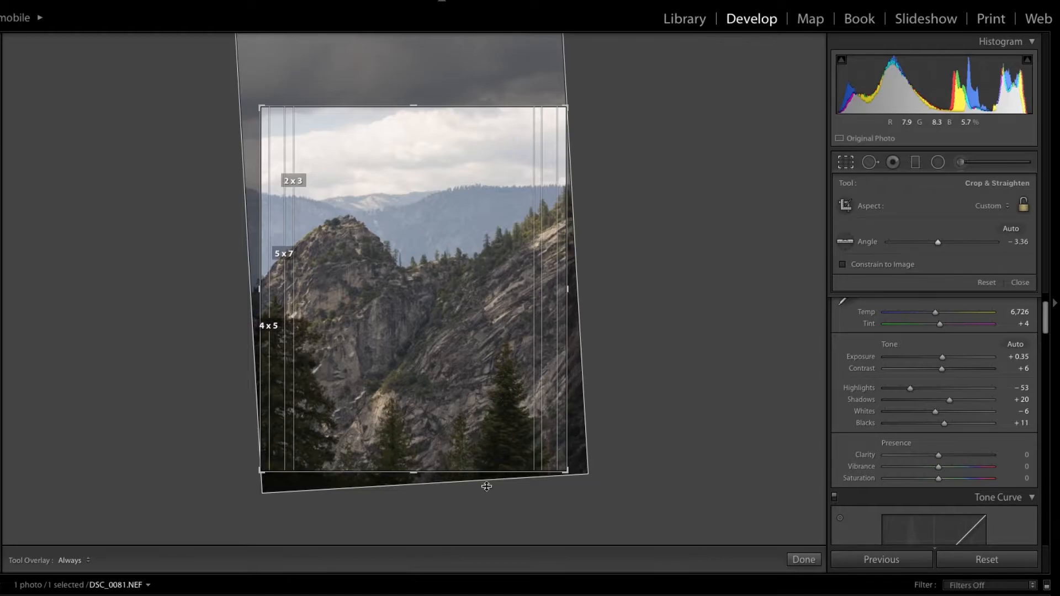
click(812, 562)
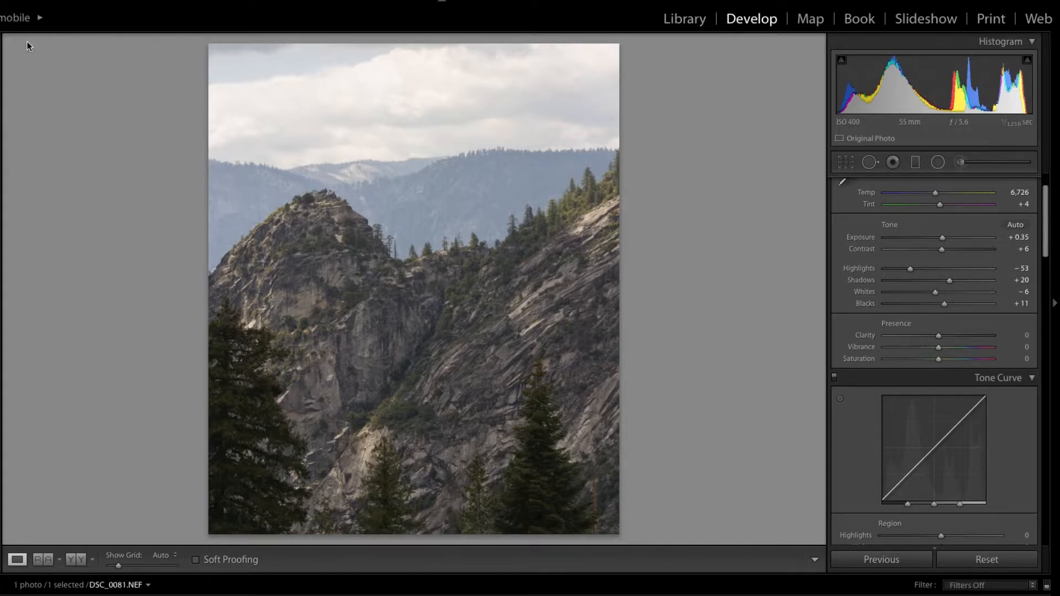
click(0, 0)
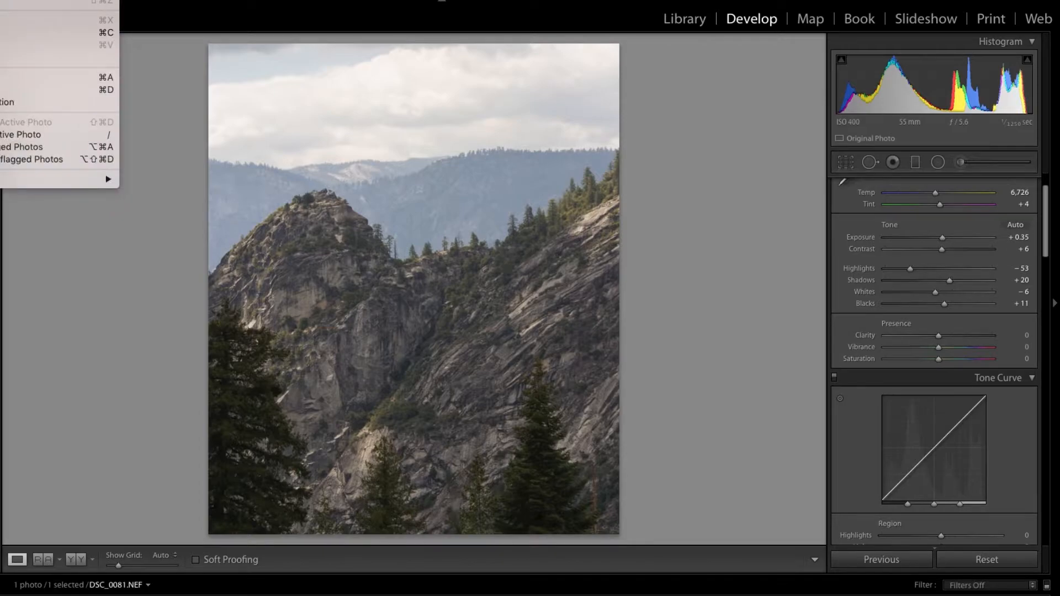
click(0, 0)
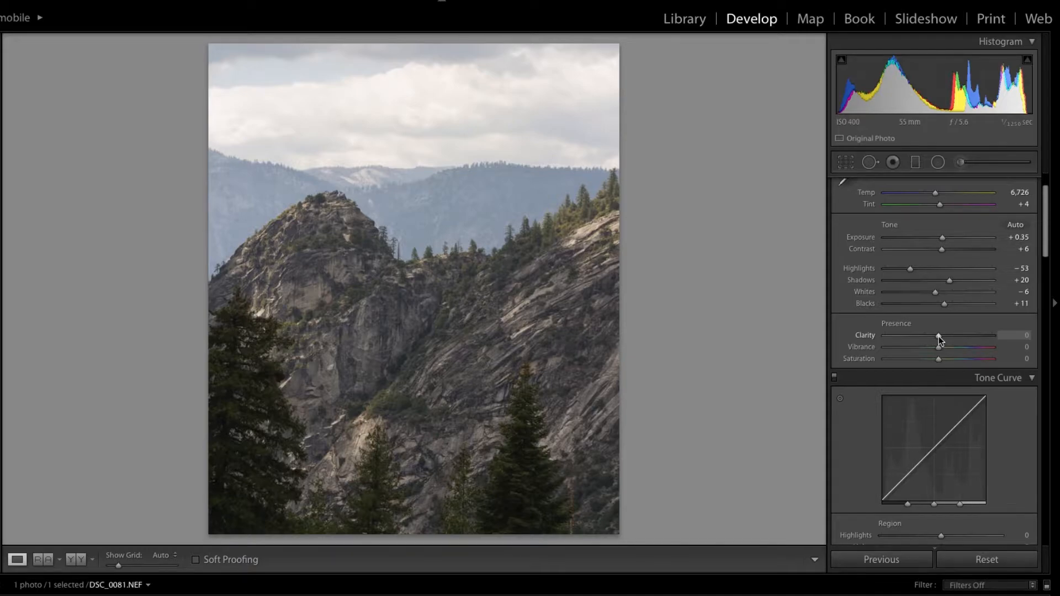
Try Clarity at the +100 maximum, and set it to +10
drag(939, 337, 1016, 350)
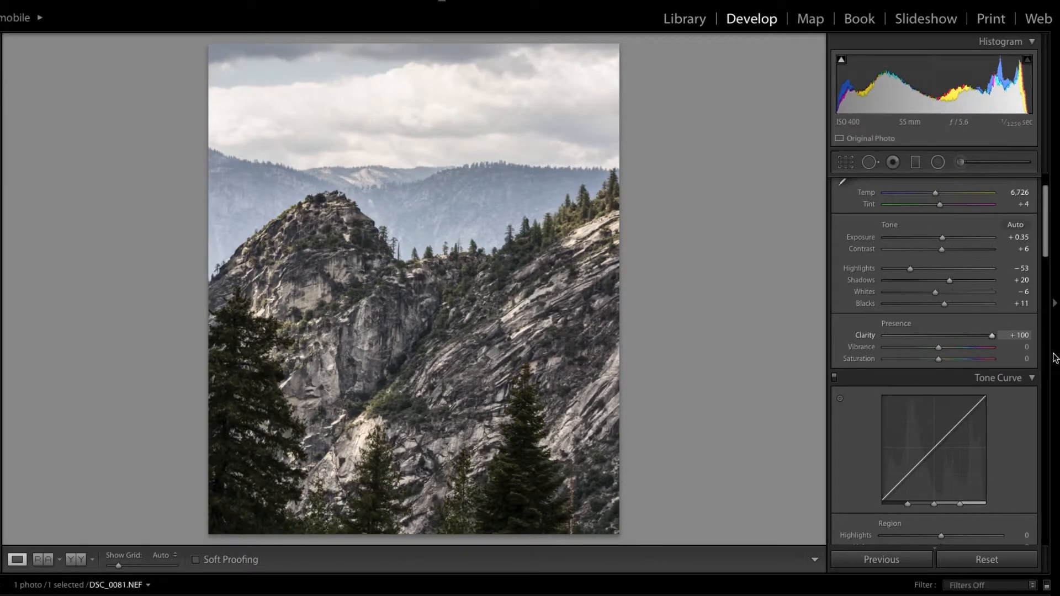
drag(992, 335, 1036, 340)
drag(1035, 340, 945, 336)
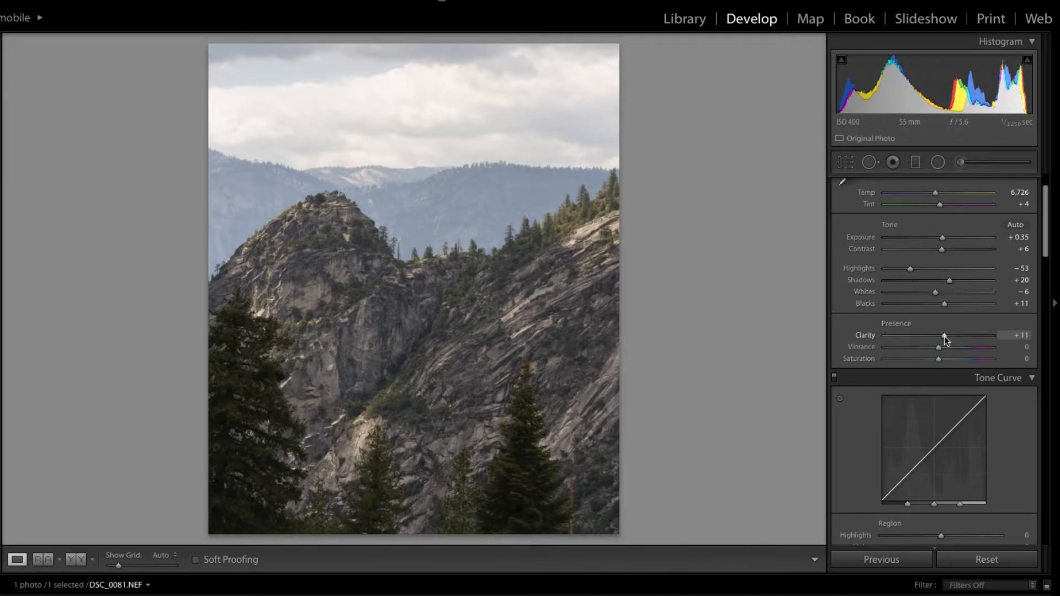
click(1021, 336)
text(10)
key(Return)
Set Vibrance to +6 and Saturation to -12, trying a strong +47 Saturation first and checking the rock slope up close
drag(939, 360, 964, 366)
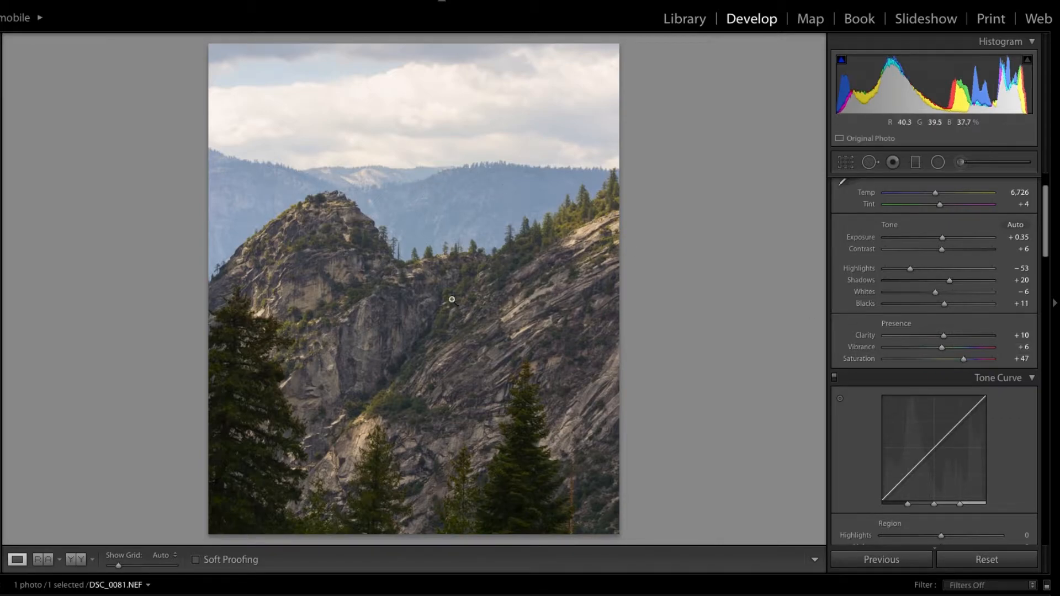
click(499, 363)
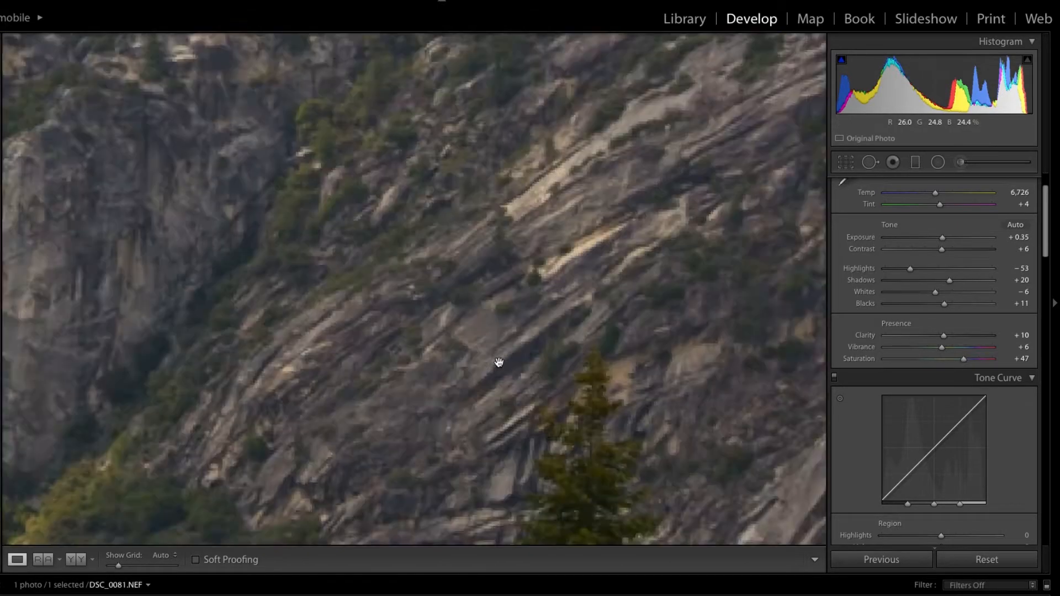
click(523, 306)
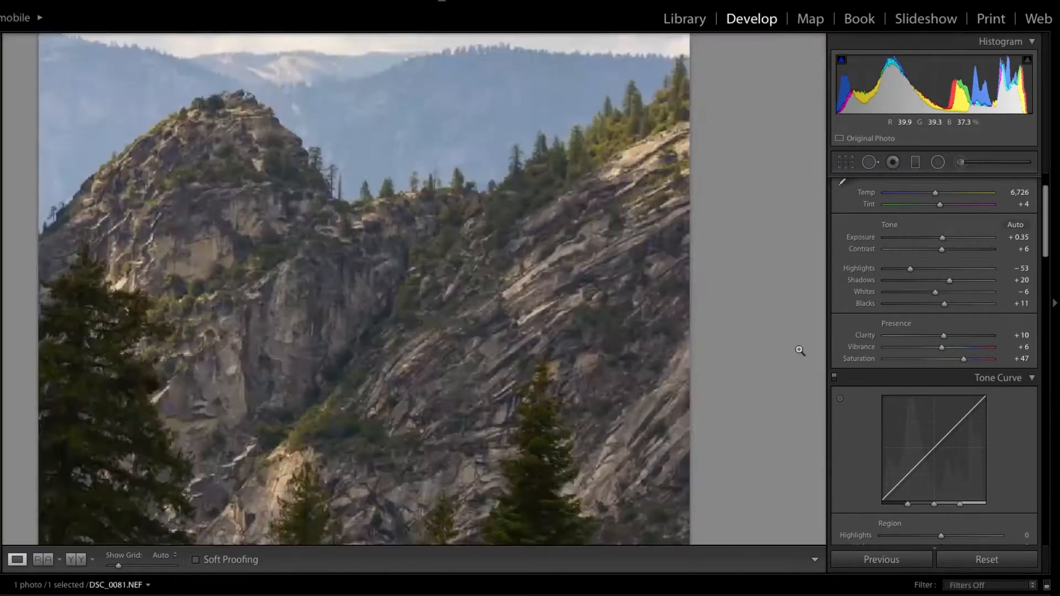
drag(966, 359, 933, 359)
click(1024, 359)
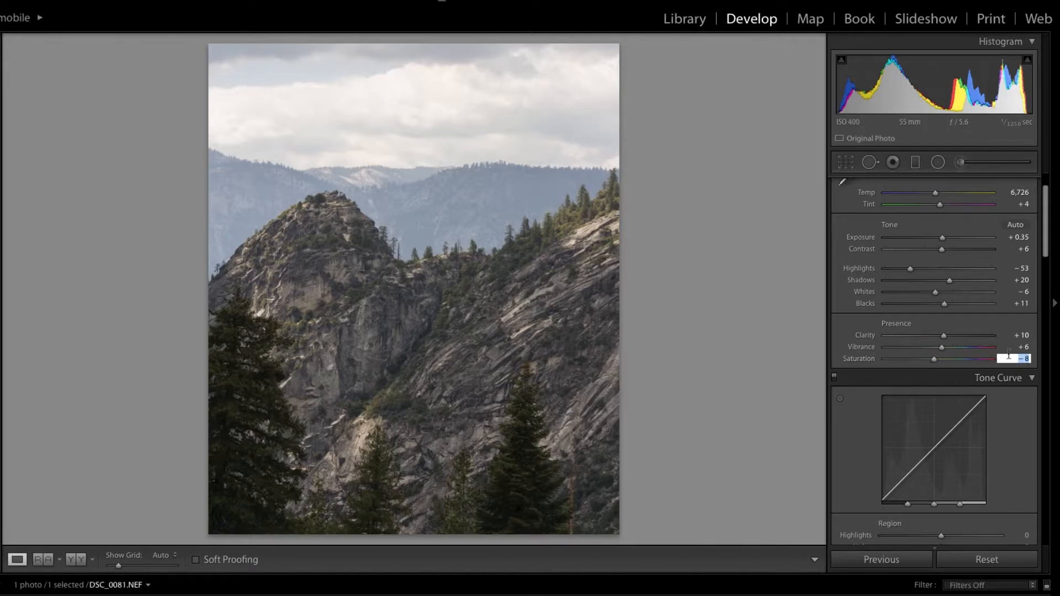
drag(936, 360, 932, 364)
Set the tone curve regions to Highlights -36, Lights +11, Darks -5 and Shadows +13
scroll(1006, 448, down, 3)
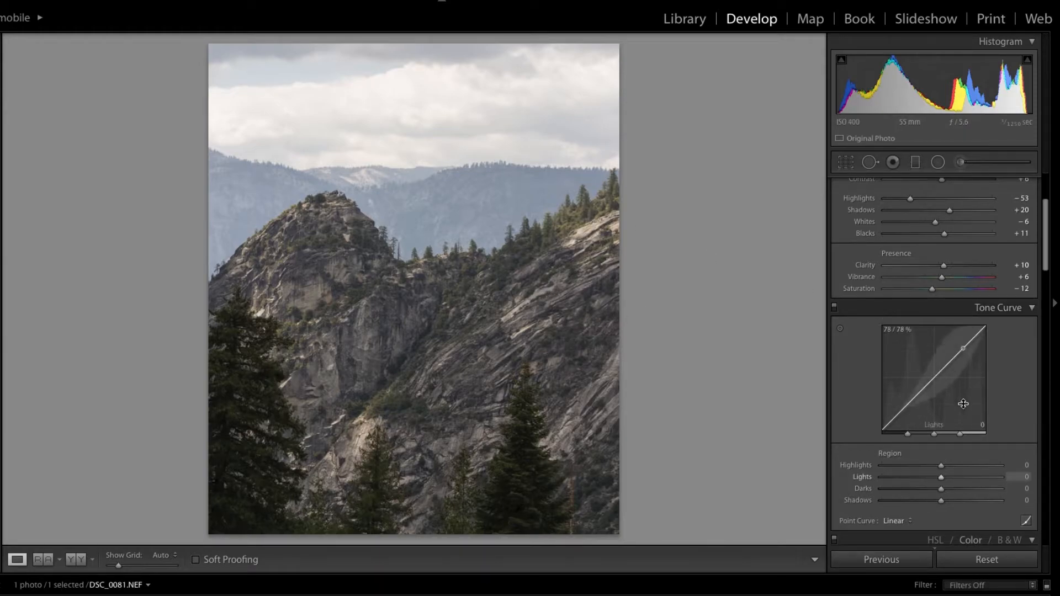
scroll(963, 403, down, 5)
mouse_move(941, 350)
mouse_down()
mouse_move(952, 356)
mouse_move(908, 362)
mouse_move(873, 335)
mouse_move(935, 353)
mouse_move(919, 352)
mouse_move(940, 346)
mouse_move(923, 350)
mouse_up()
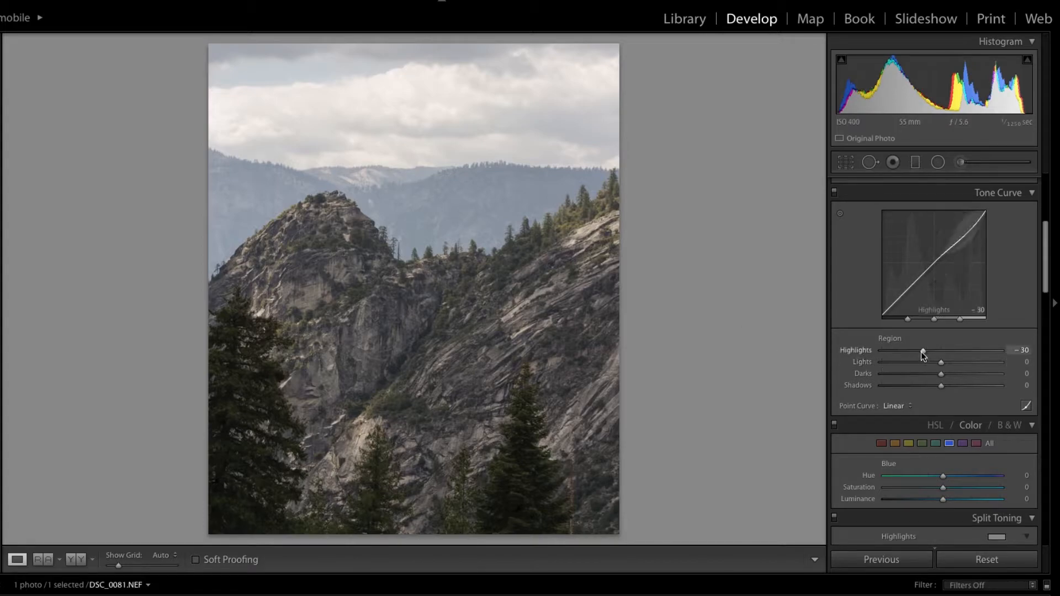
mouse_move(923, 353)
mouse_down()
mouse_move(942, 354)
mouse_move(920, 357)
mouse_up()
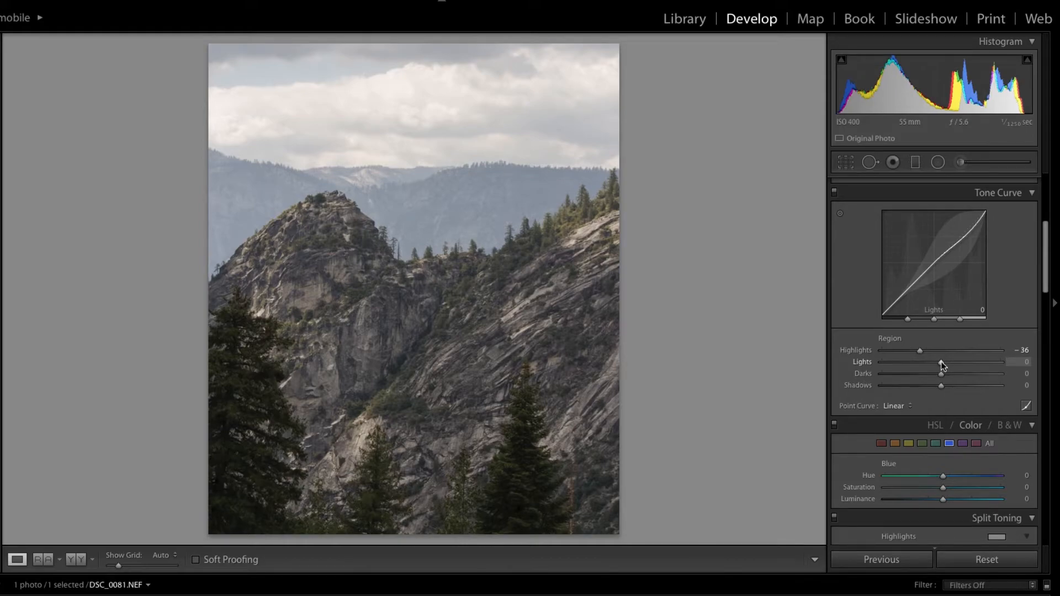
drag(941, 363, 947, 365)
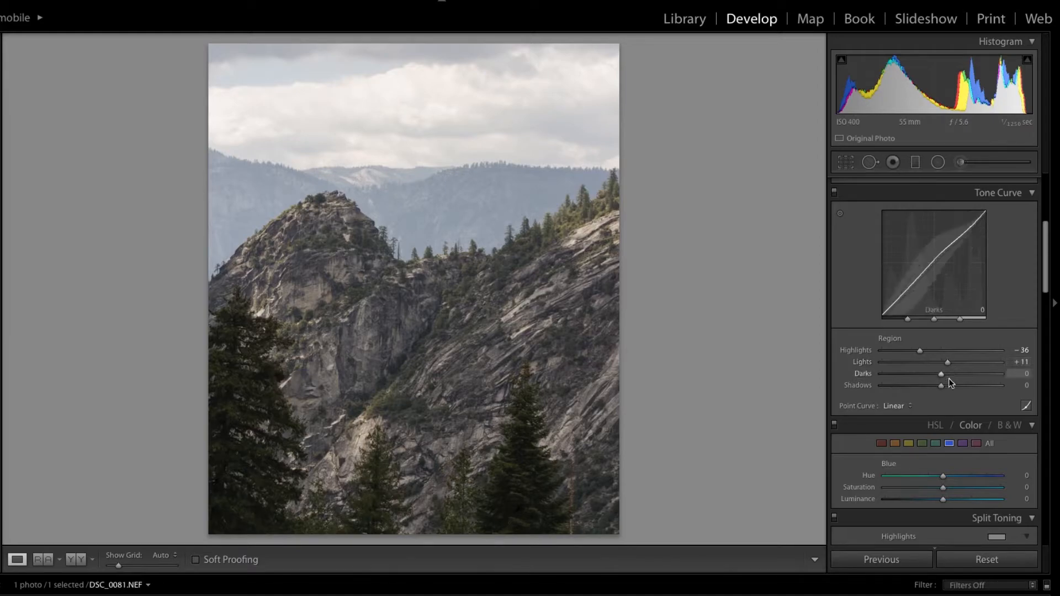
mouse_move(942, 376)
mouse_down()
mouse_move(936, 386)
mouse_move(946, 389)
mouse_move(936, 388)
mouse_move(950, 389)
mouse_move(939, 379)
mouse_up()
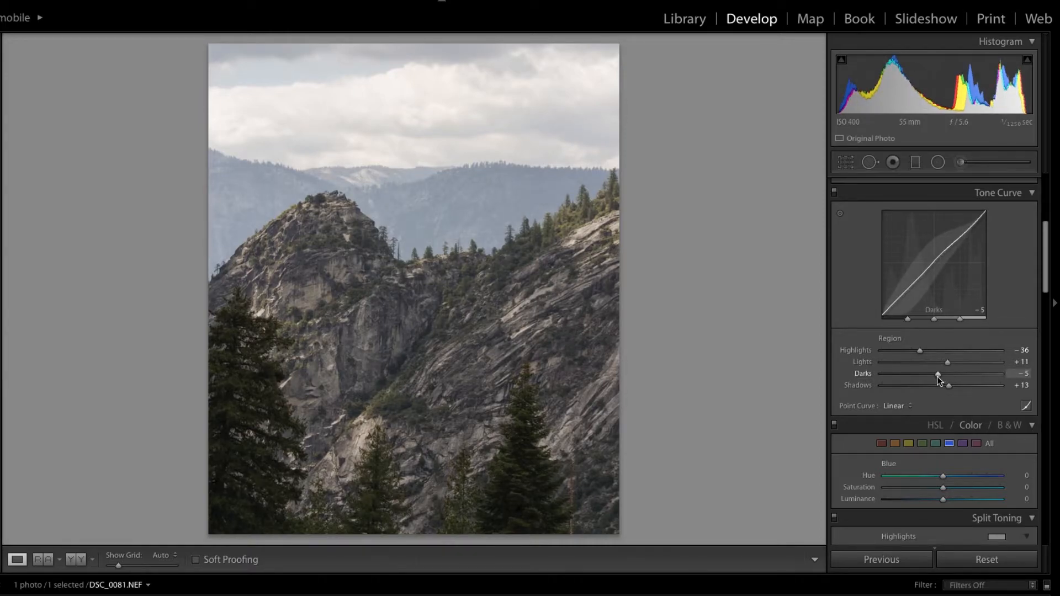
Examine the detail of the rocky peak, the tall foreground tree and the sunlit ridge up close
scroll(938, 377, down, 10)
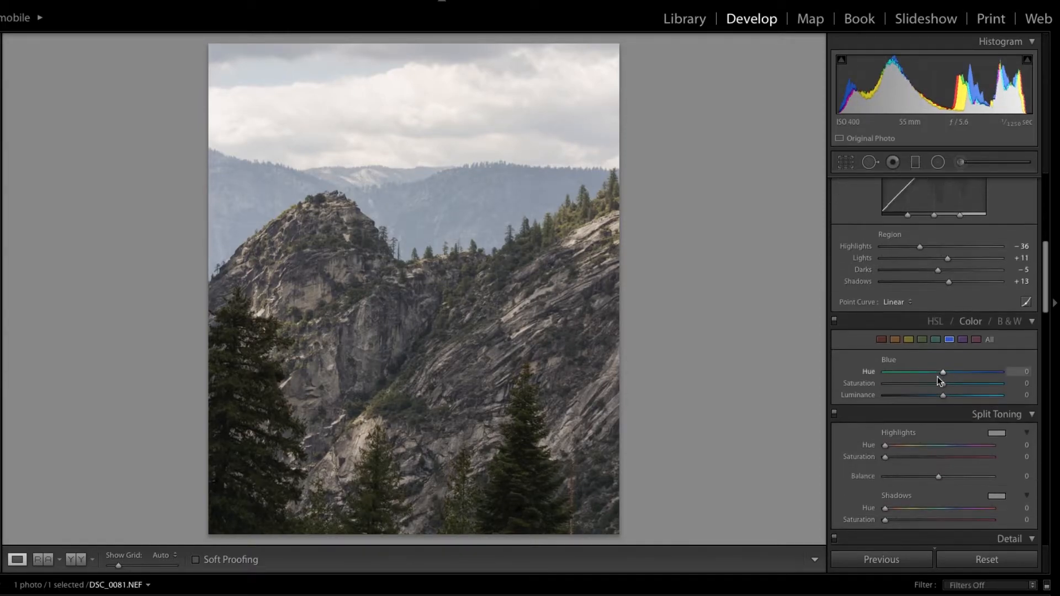
scroll(939, 381, down, 3)
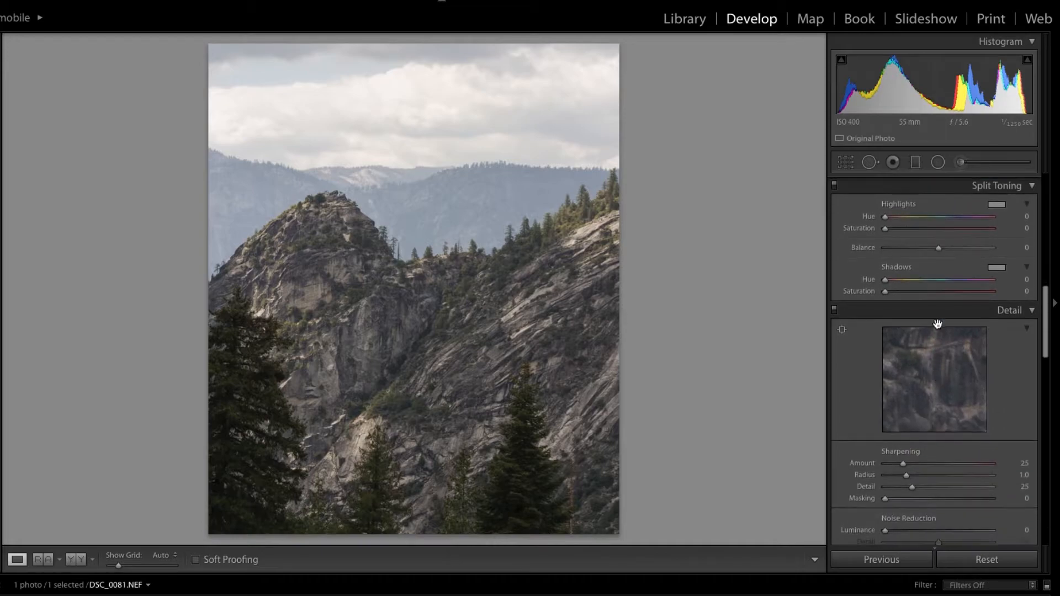
scroll(966, 399, down, 2)
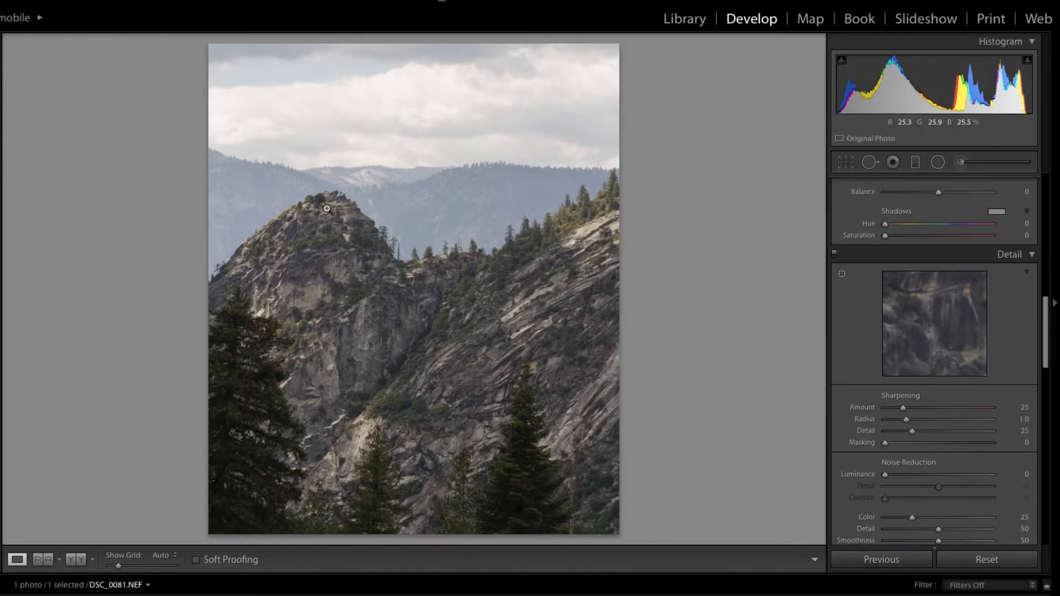
click(367, 202)
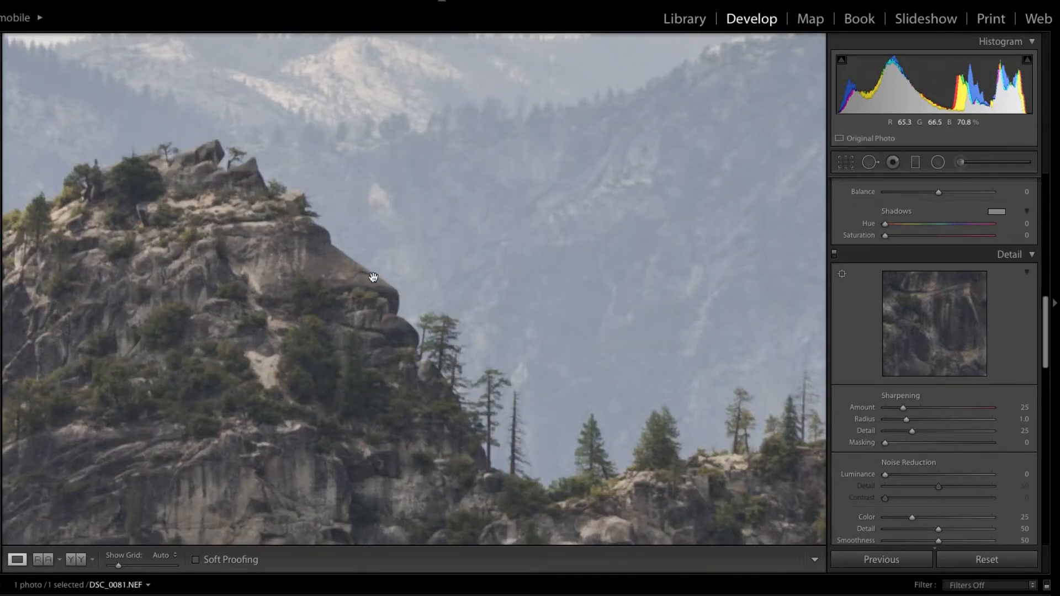
drag(377, 331, 542, 425)
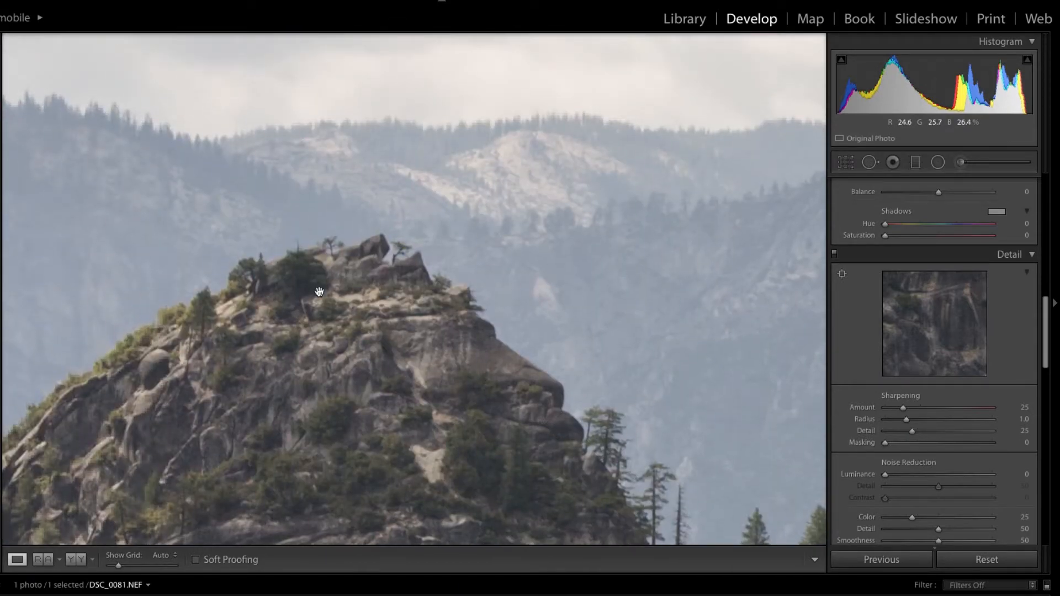
click(415, 363)
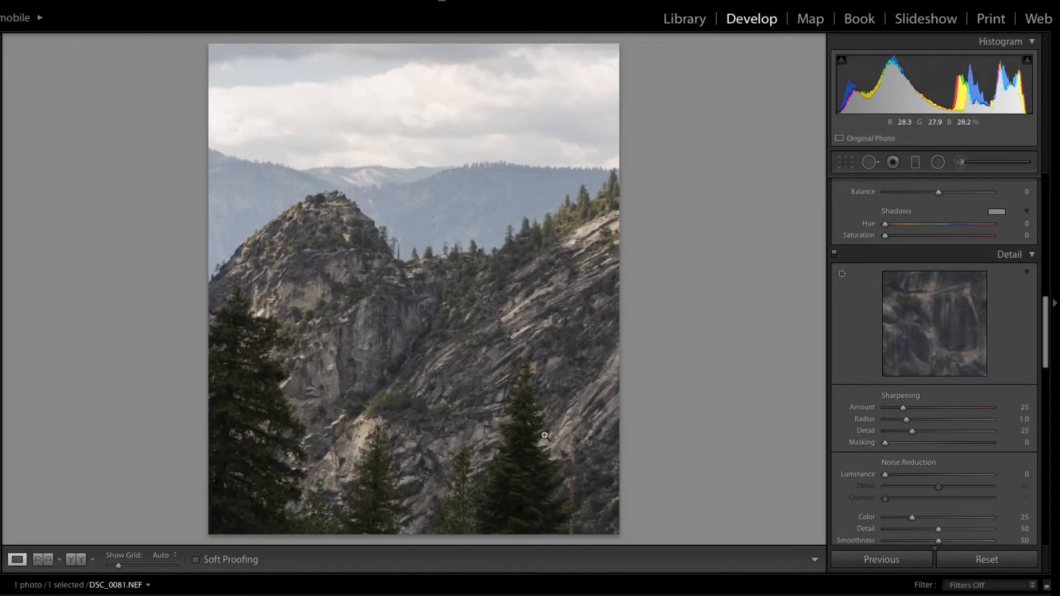
click(527, 417)
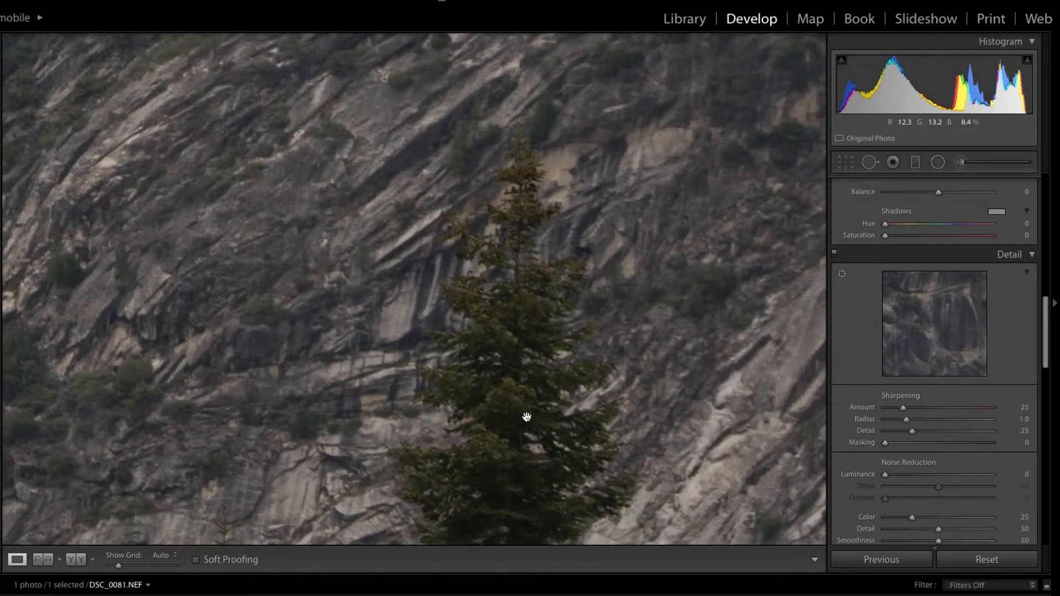
click(523, 360)
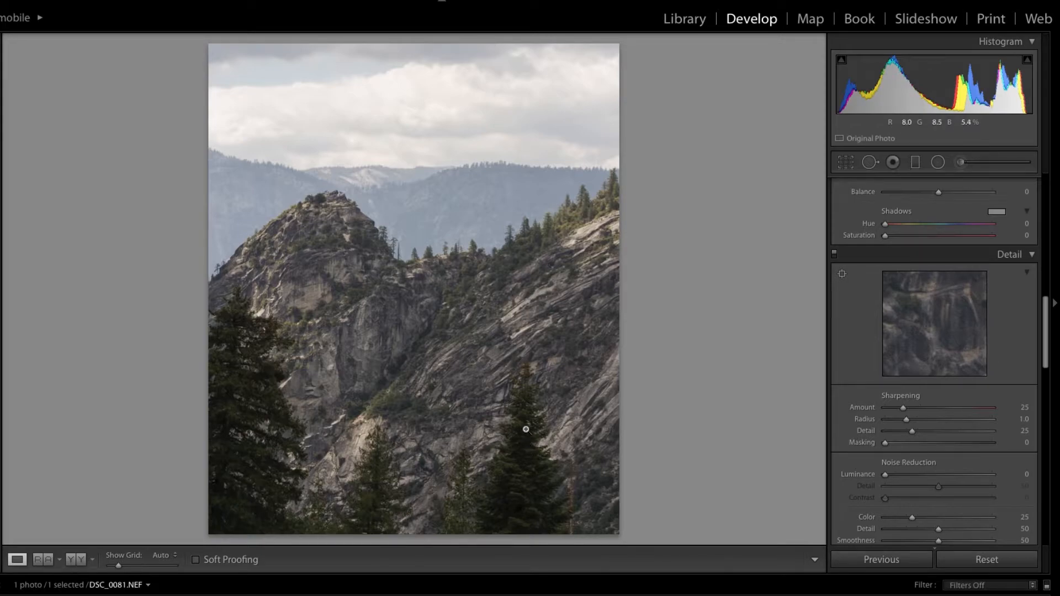
click(571, 242)
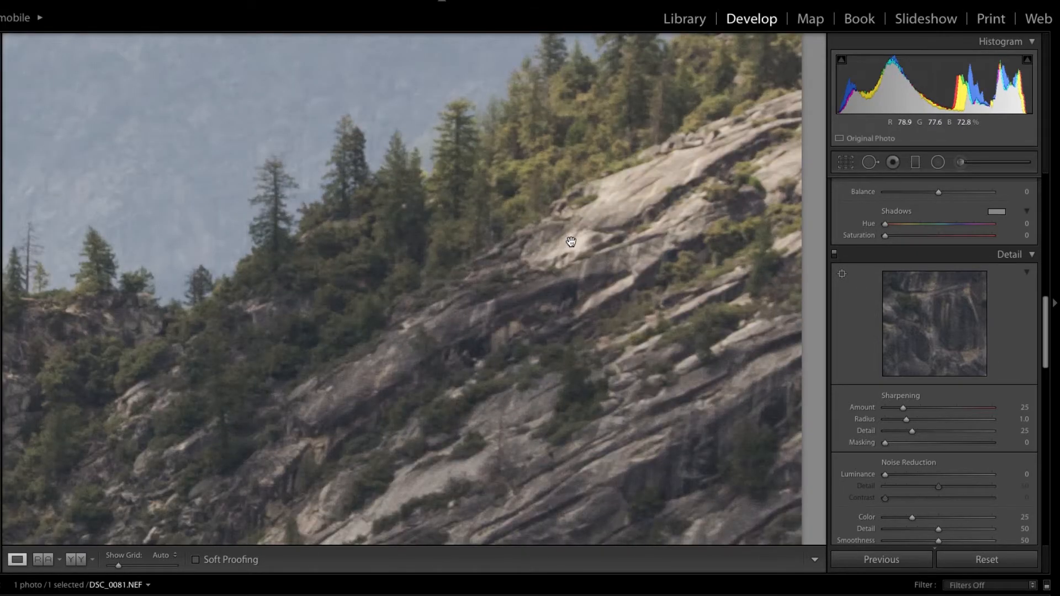
click(571, 242)
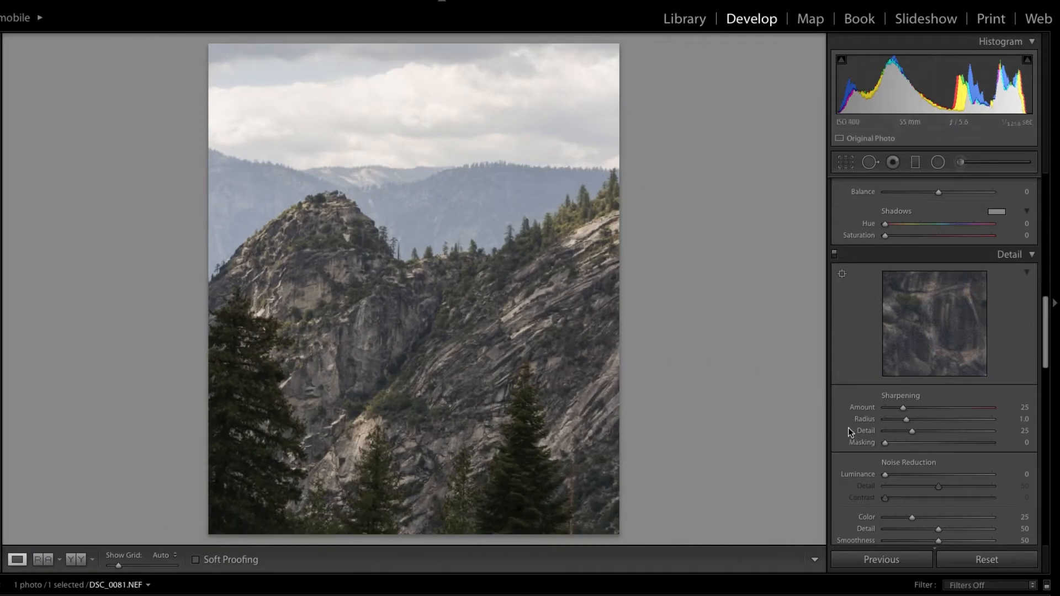
Raise the Sharpening Amount to 71, check the tree-lined ridge up close, and zoom out the Detail preview
drag(925, 407, 930, 409)
drag(927, 407, 936, 410)
click(462, 255)
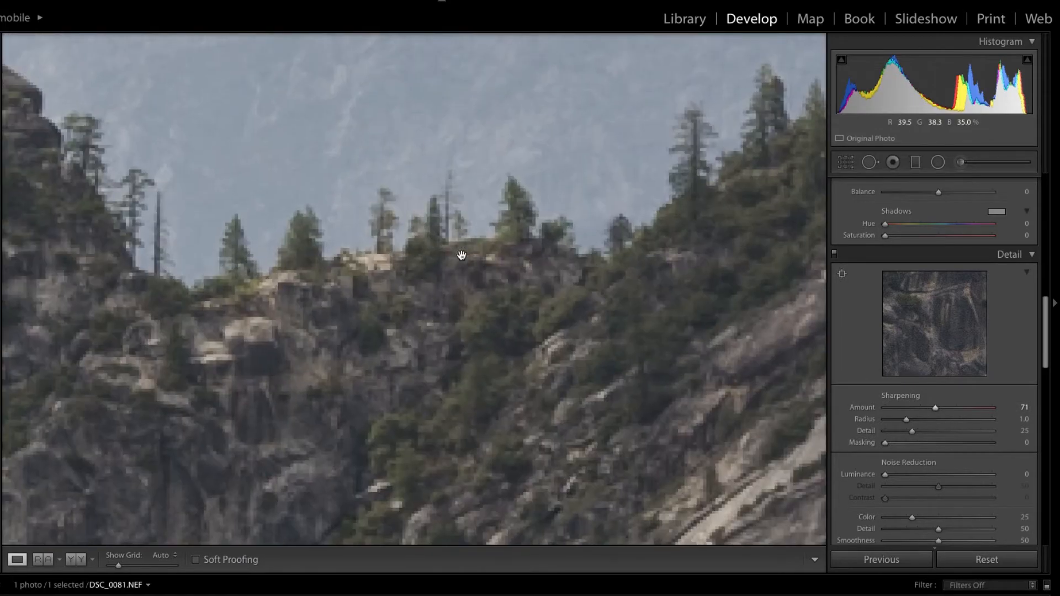
click(435, 329)
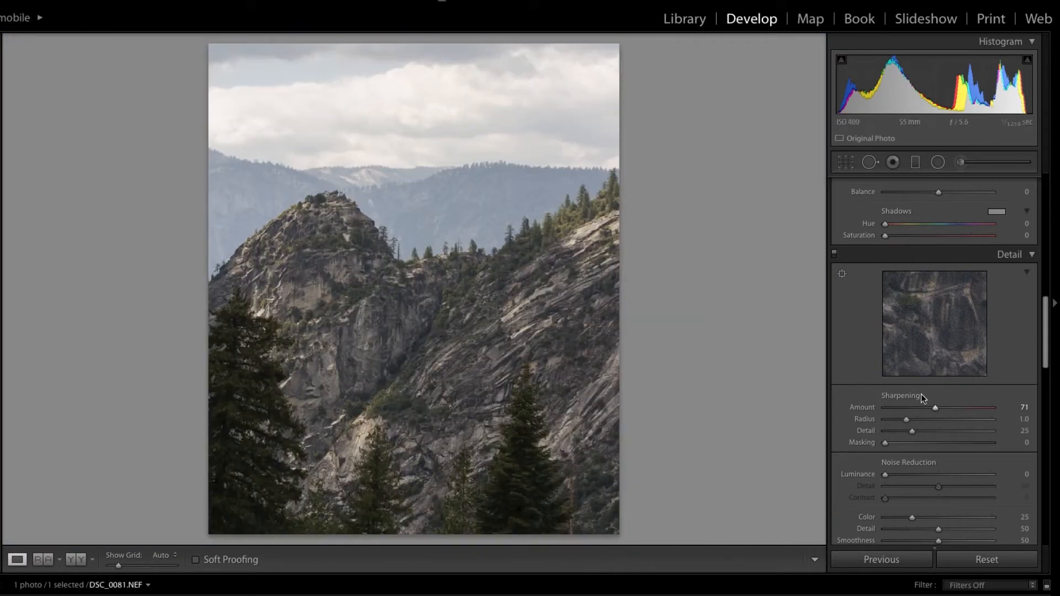
click(929, 327)
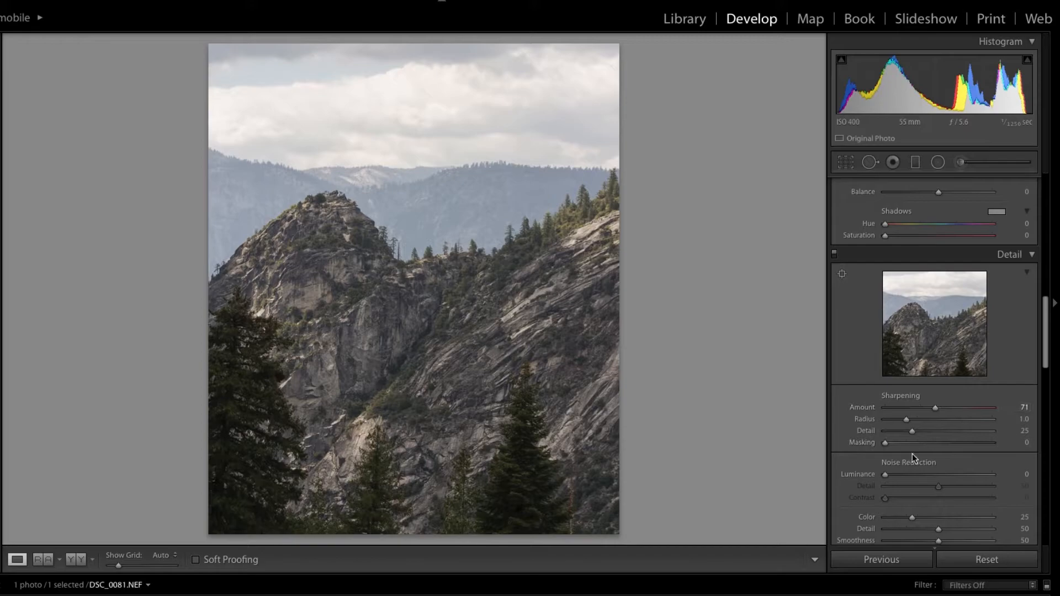
Enable the lens profile corrections, switching them off and on to compare the effect
scroll(913, 455, down, 5)
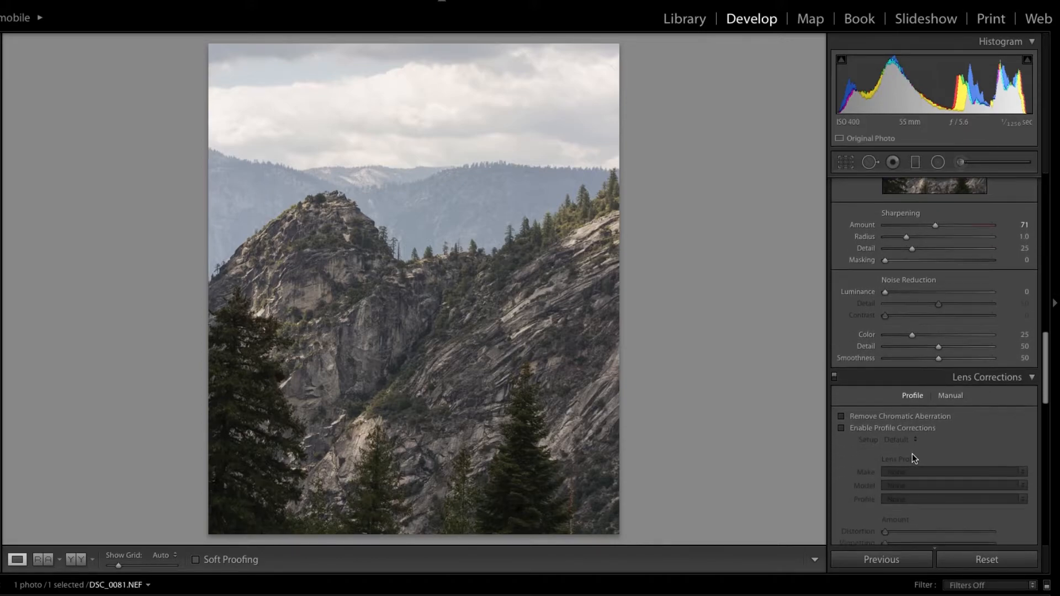
click(906, 431)
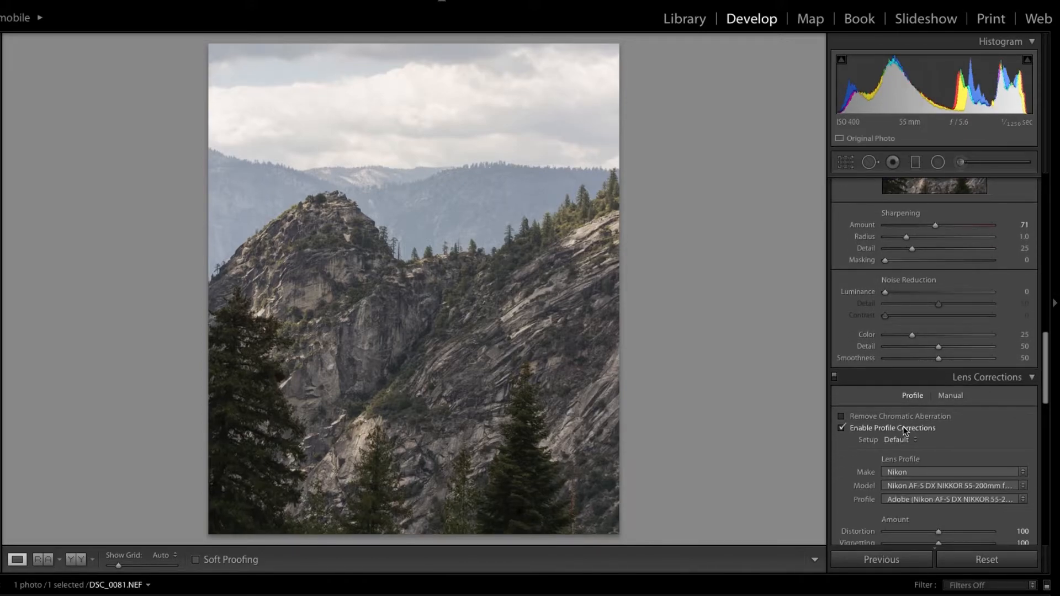
click(906, 431)
click(906, 431)
click(906, 431)
Set the post-crop vignetting Amount to -14 and the Dehaze Amount to +8
scroll(950, 439, down, 10)
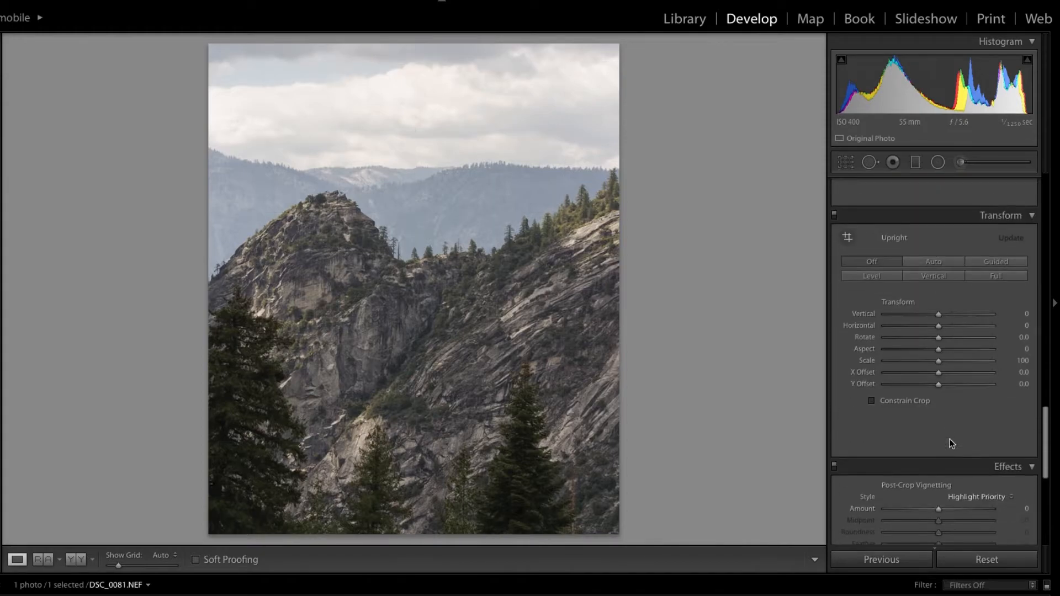
scroll(950, 439, down, 3)
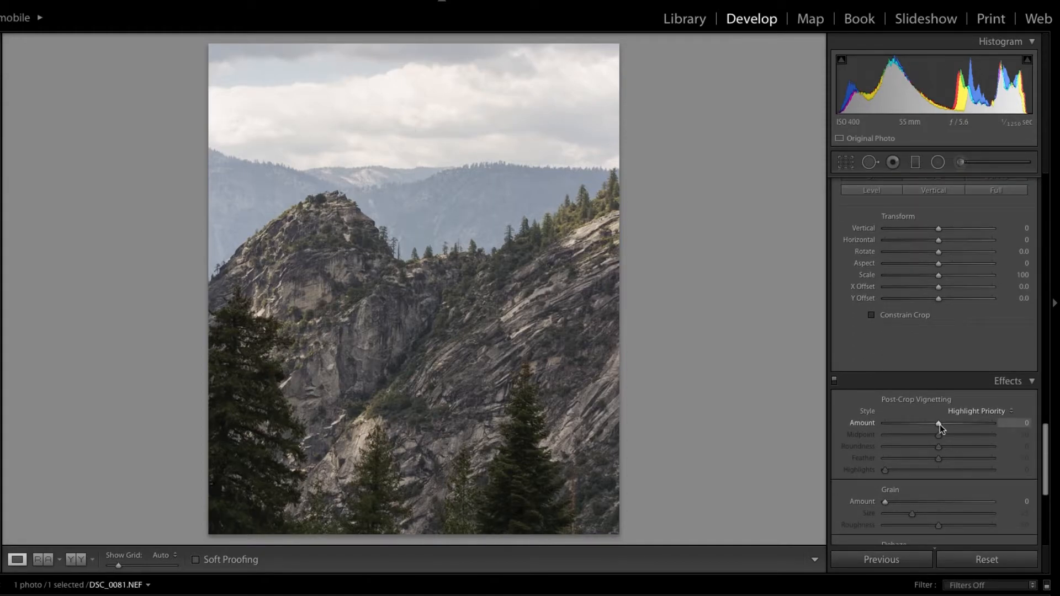
drag(939, 426, 932, 426)
scroll(932, 426, down, 3)
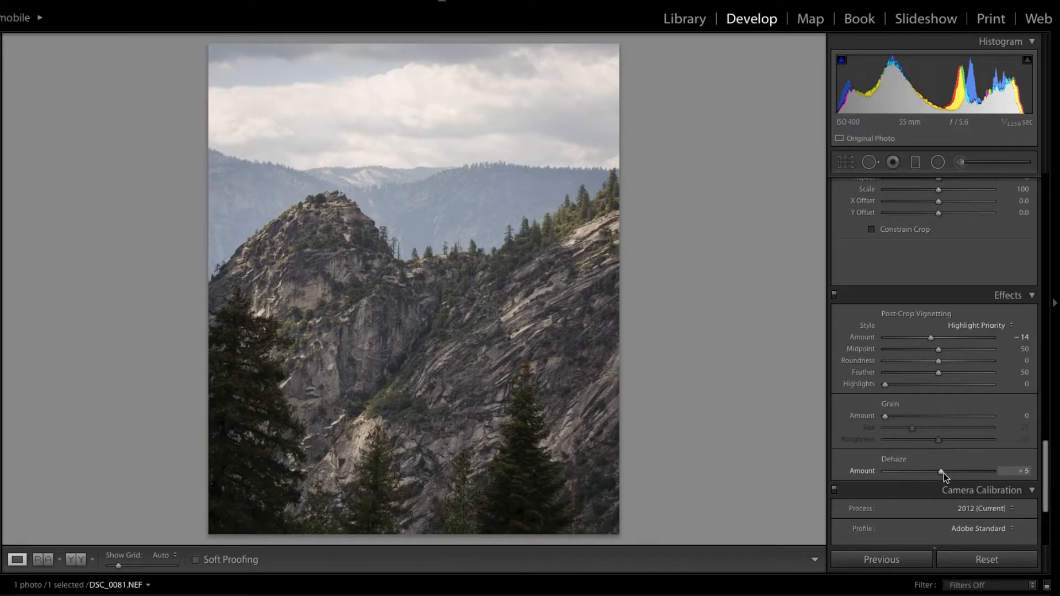
mouse_move(943, 473)
mouse_down()
mouse_move(935, 478)
mouse_move(944, 475)
mouse_up()
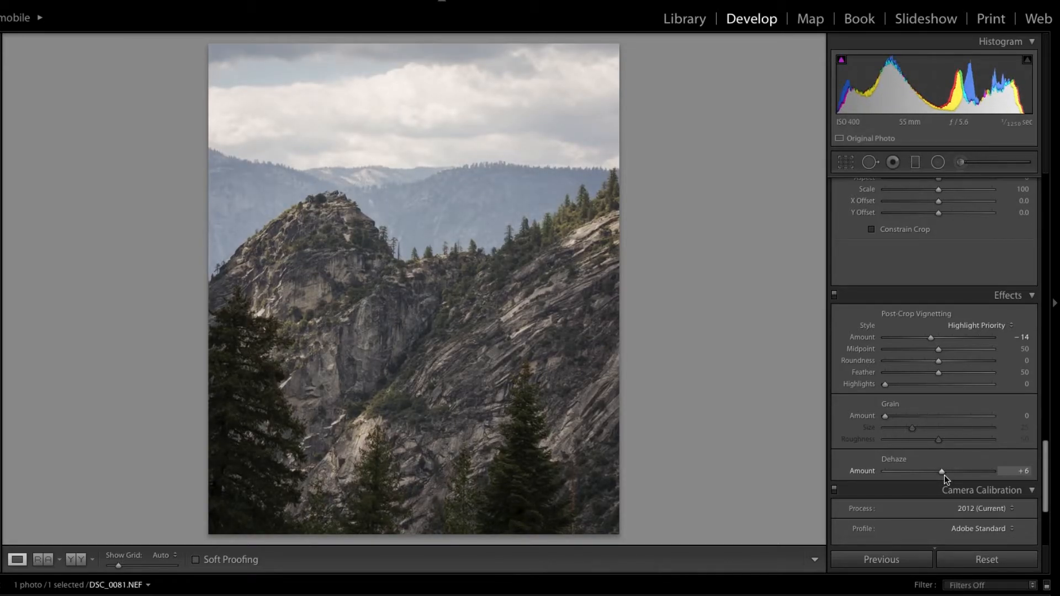
drag(944, 476, 946, 475)
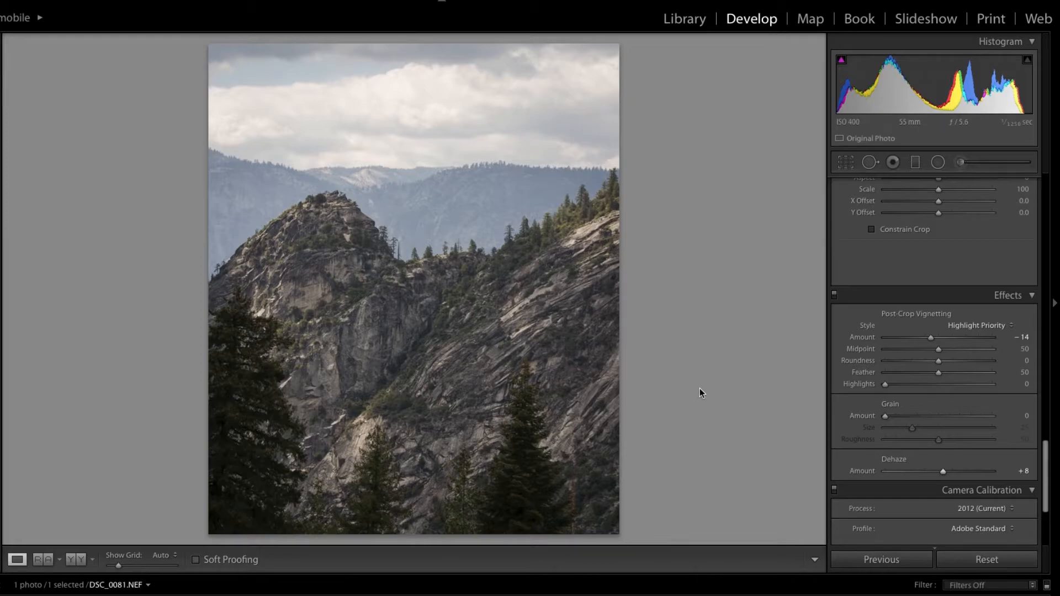
Compare the before and after versions of the photo, and return to the single-photo view
click(80, 560)
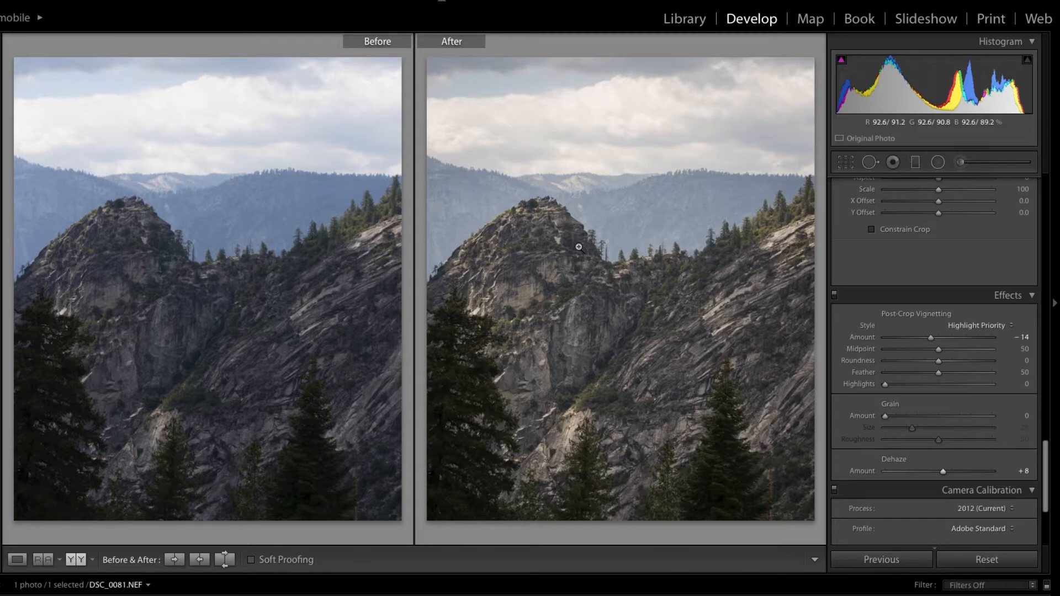
click(74, 562)
click(76, 564)
click(78, 565)
click(79, 564)
click(17, 559)
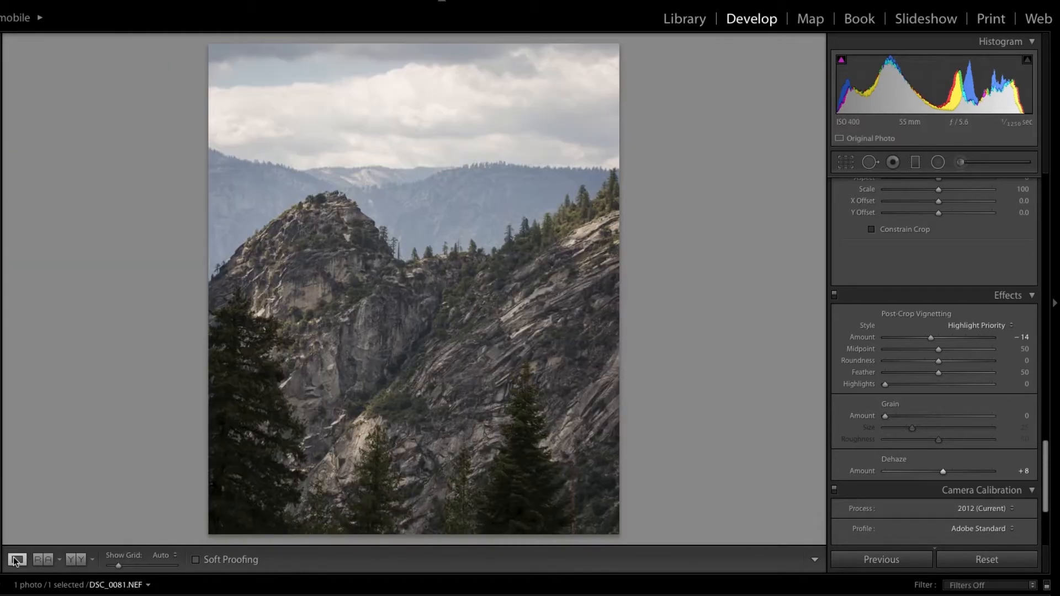
Set the Green color's Hue to -29 and Saturation to +100, and raise its Luminance
scroll(937, 319, up, 10)
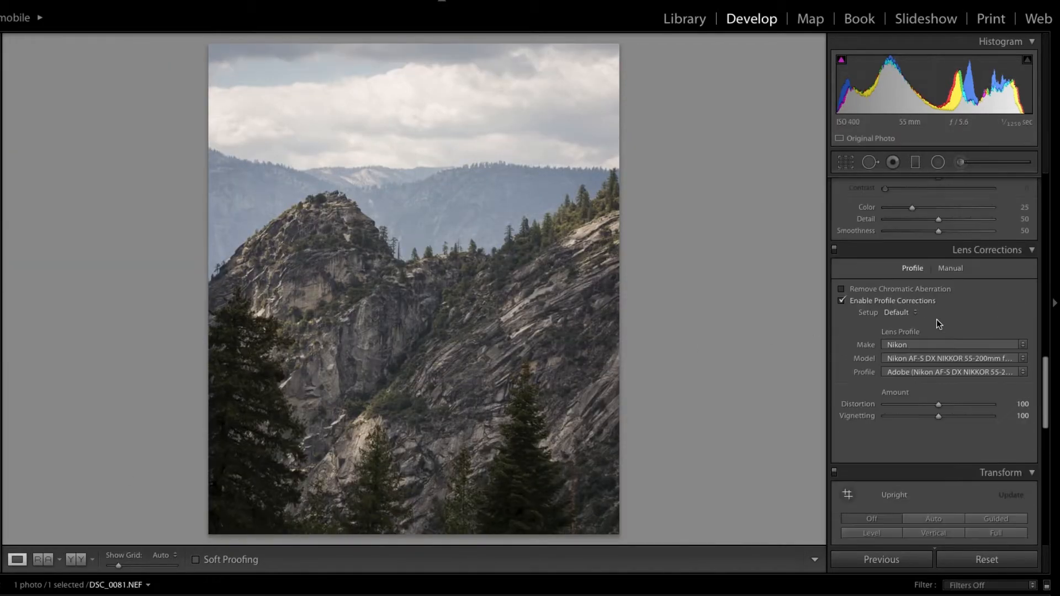
scroll(936, 319, up, 5)
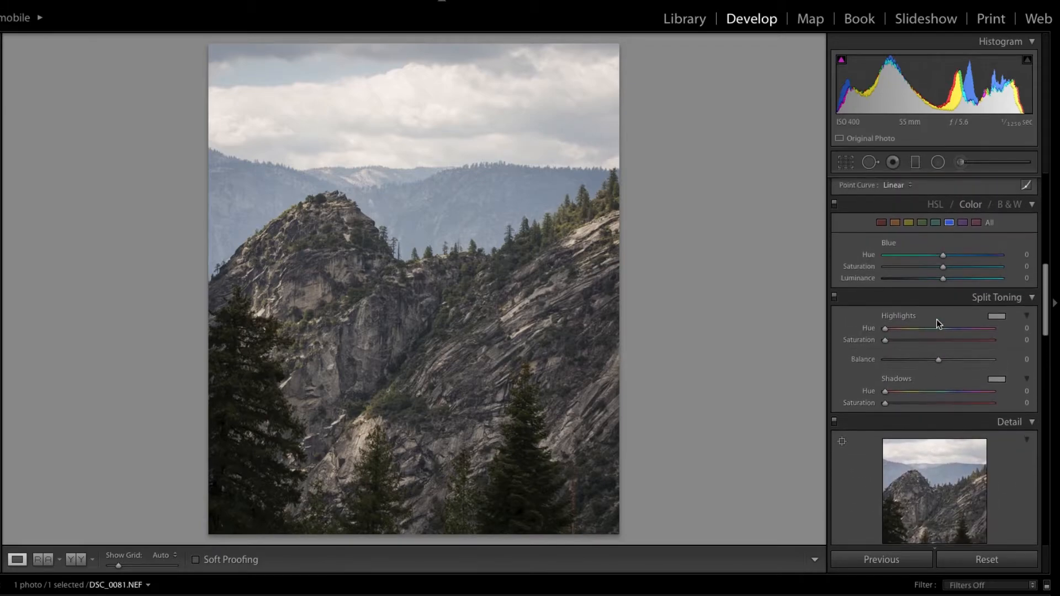
click(922, 223)
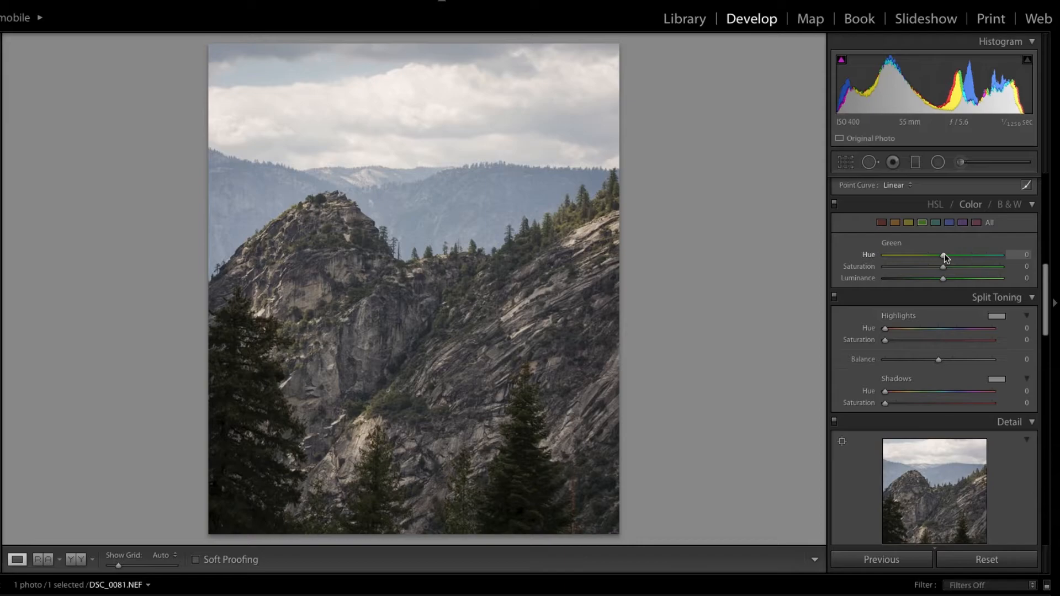
mouse_move(953, 255)
mouse_down()
mouse_move(936, 283)
mouse_move(922, 282)
mouse_move(979, 268)
mouse_move(937, 262)
mouse_up()
click(996, 255)
click(932, 256)
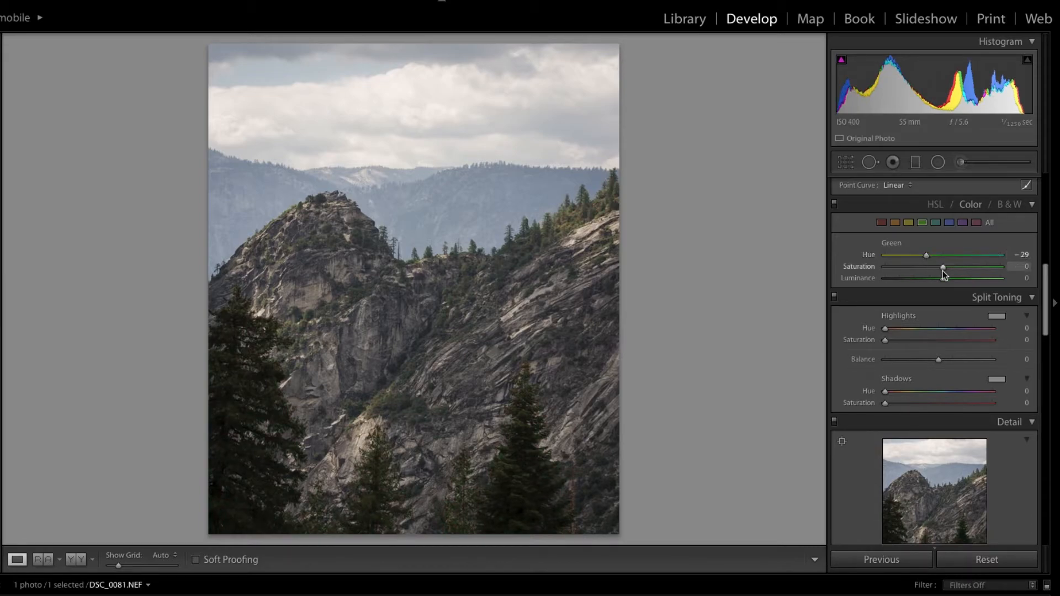
click(978, 267)
drag(995, 265, 1059, 334)
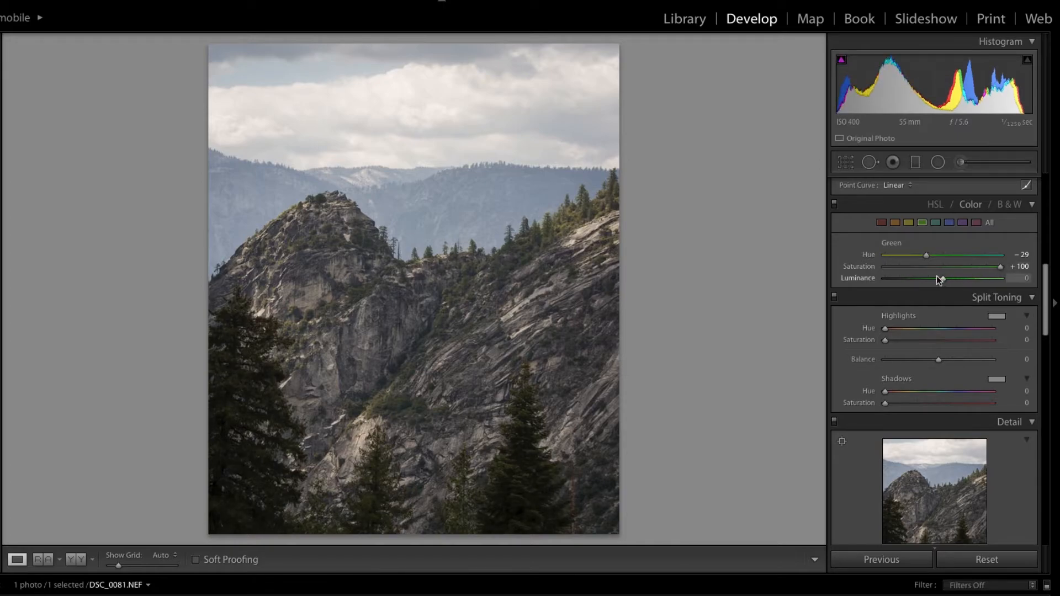
drag(943, 279, 969, 286)
Set the Yellow color's Hue to +1, Saturation to +31 and Luminance to +34
click(909, 222)
drag(943, 256, 967, 298)
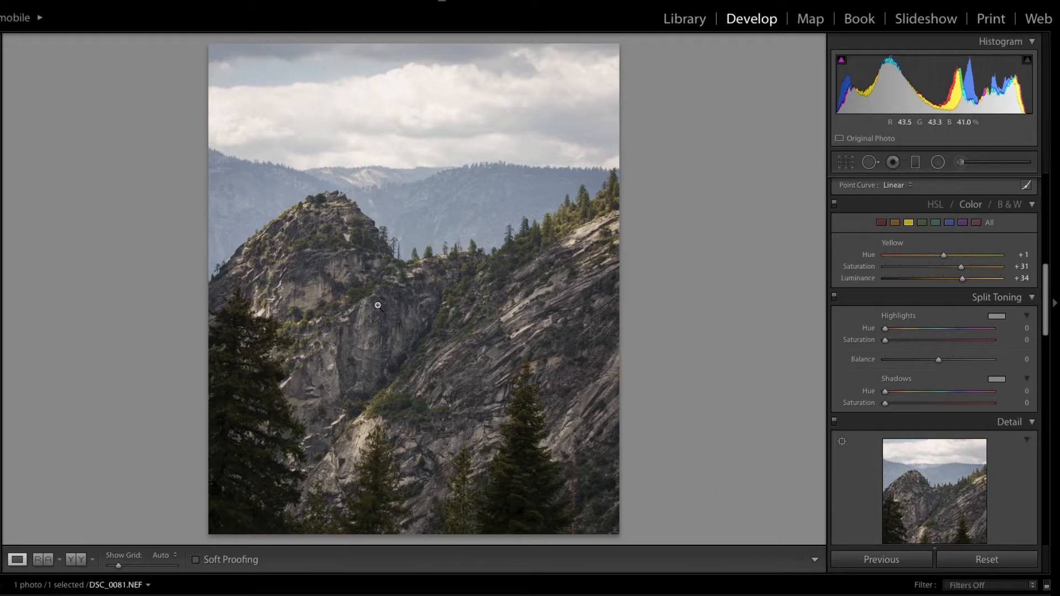
Inspect the shrubs on the rock face up close, and compare the before and after versions of the photo
click(368, 440)
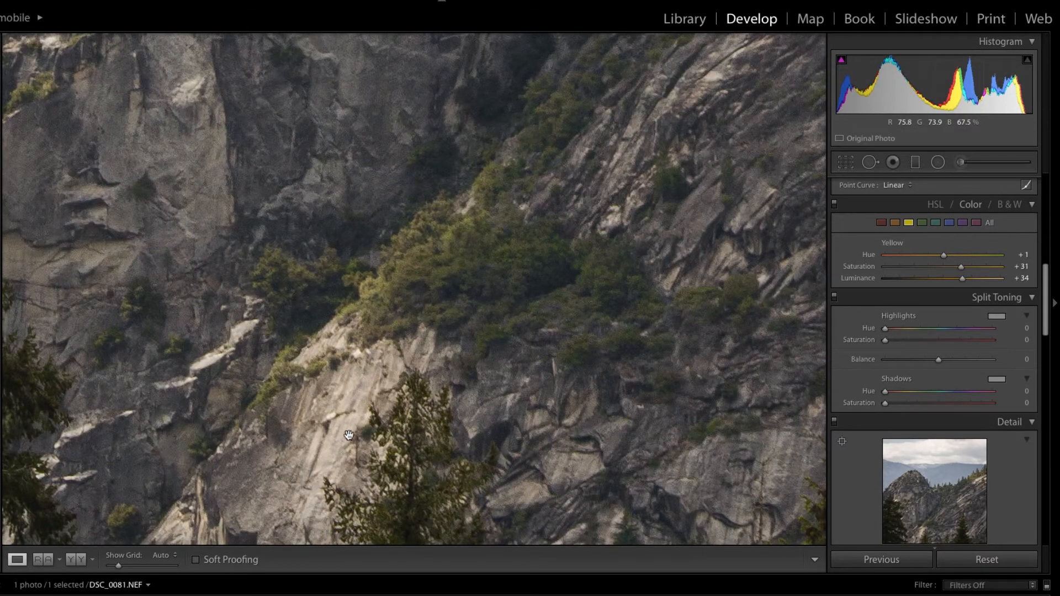
click(366, 383)
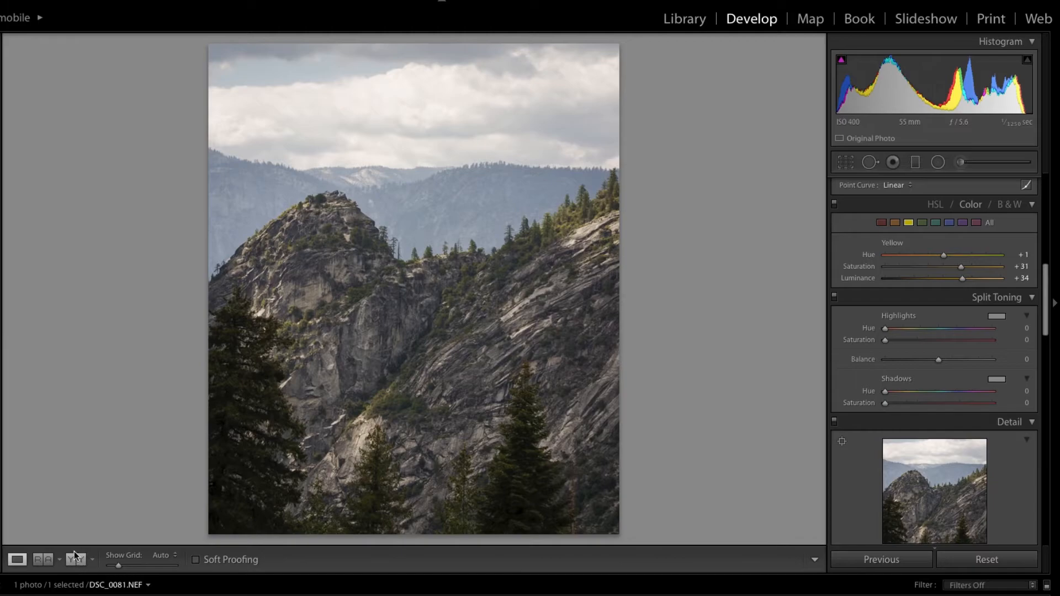
click(76, 558)
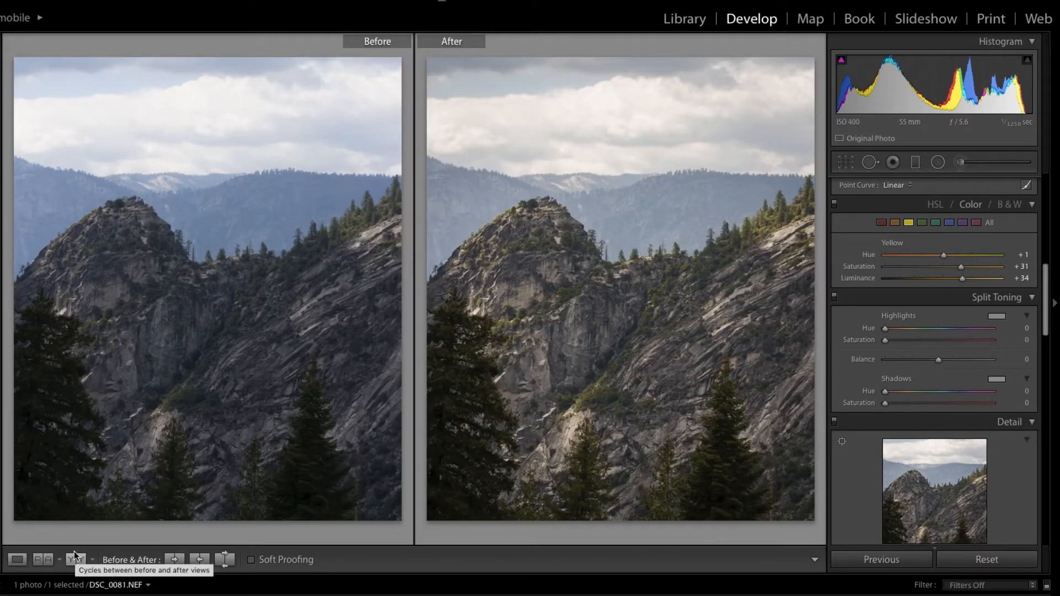
click(17, 559)
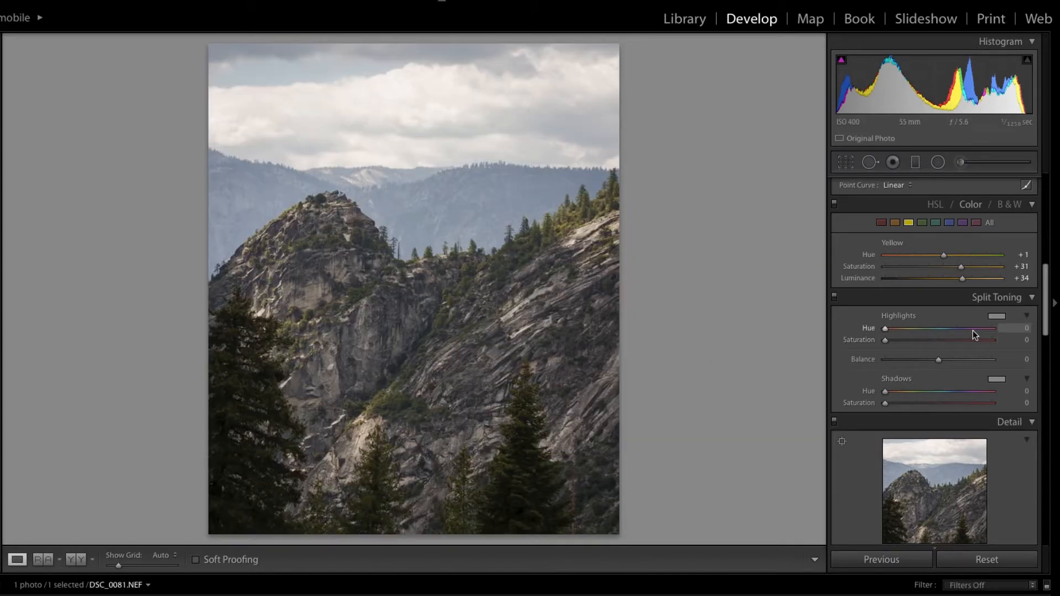
Start an Adjustment Brush mask on the hazy distant mountains with a smaller brush and the mask overlay shown
scroll(975, 334, up, 10)
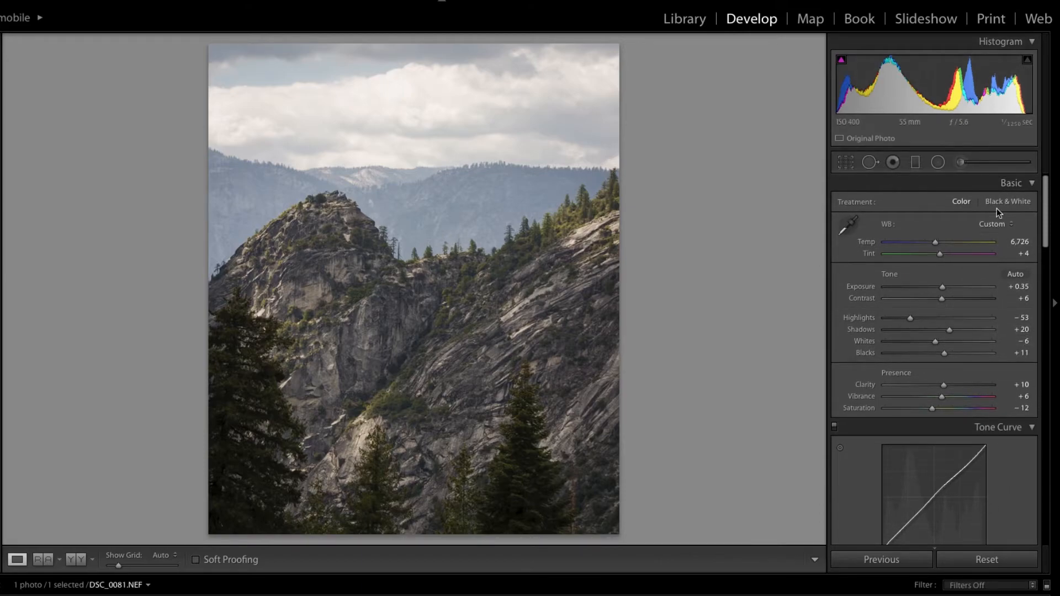
click(960, 164)
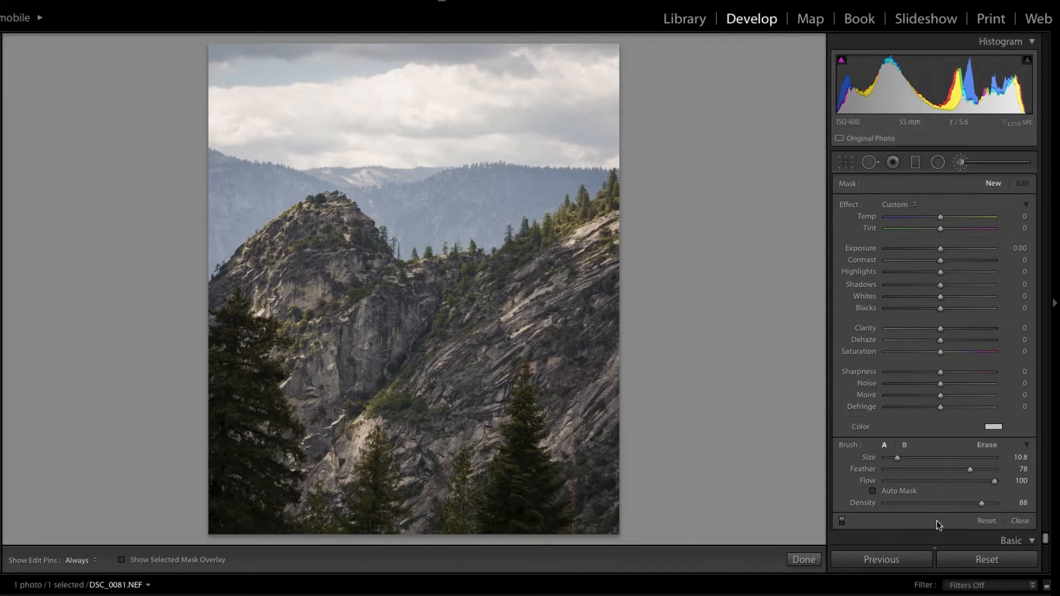
drag(898, 460, 893, 459)
click(122, 561)
scroll(267, 174, up, 5)
mouse_move(267, 174)
mouse_down()
mouse_move(552, 121)
mouse_move(241, 196)
mouse_up()
Paint the mask over the whole sky and distant mountains down to the rocky ridge line, and hide the mask overlay
scroll(241, 196, down, 5)
key(z)
key(z)
key(z)
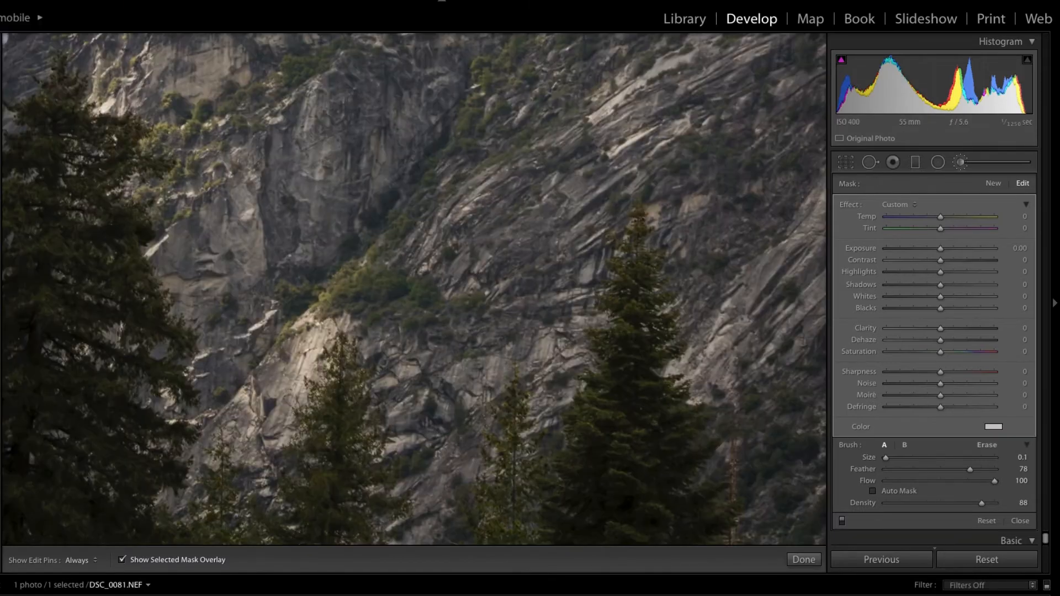
drag(326, 50, 322, 299)
mouse_move(116, 177)
mouse_down()
mouse_move(242, 177)
mouse_move(563, 276)
mouse_up()
drag(563, 276, 812, 111)
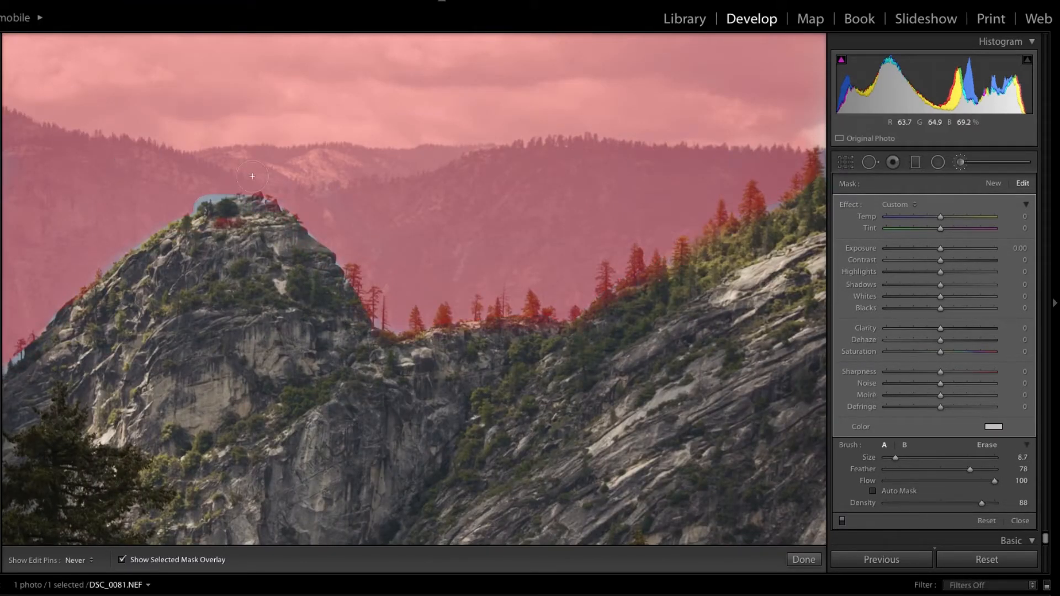
key(z)
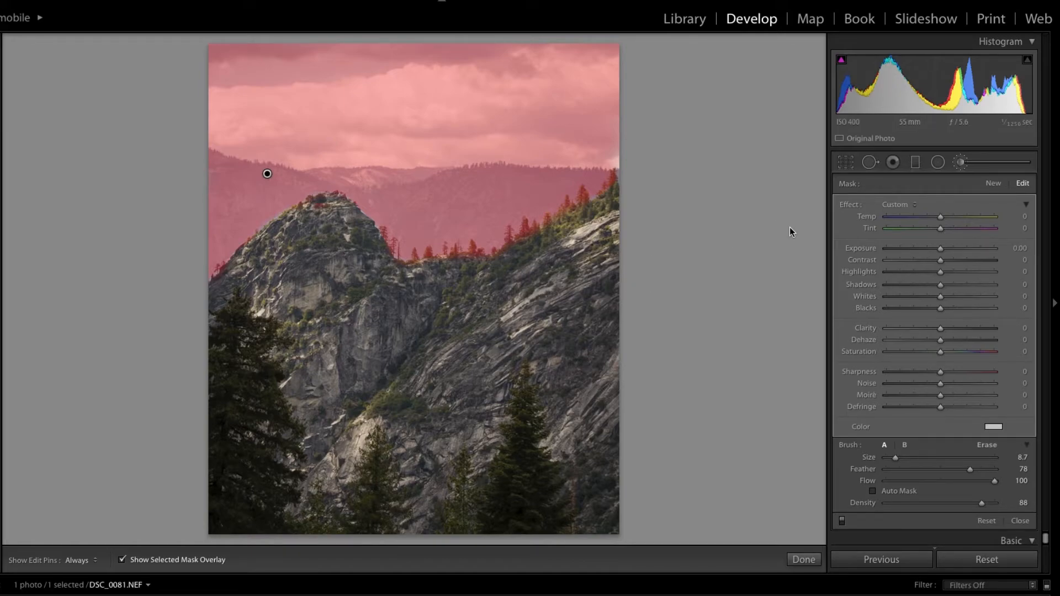
click(122, 559)
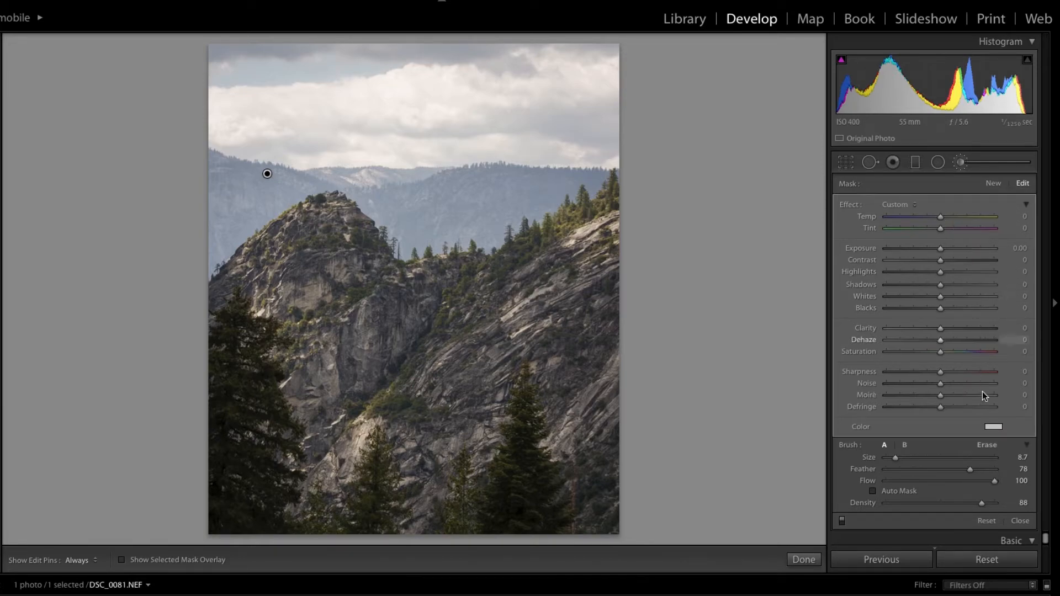
Try different Dehaze amounts on the masked background, and set Dehaze to -5
click(948, 341)
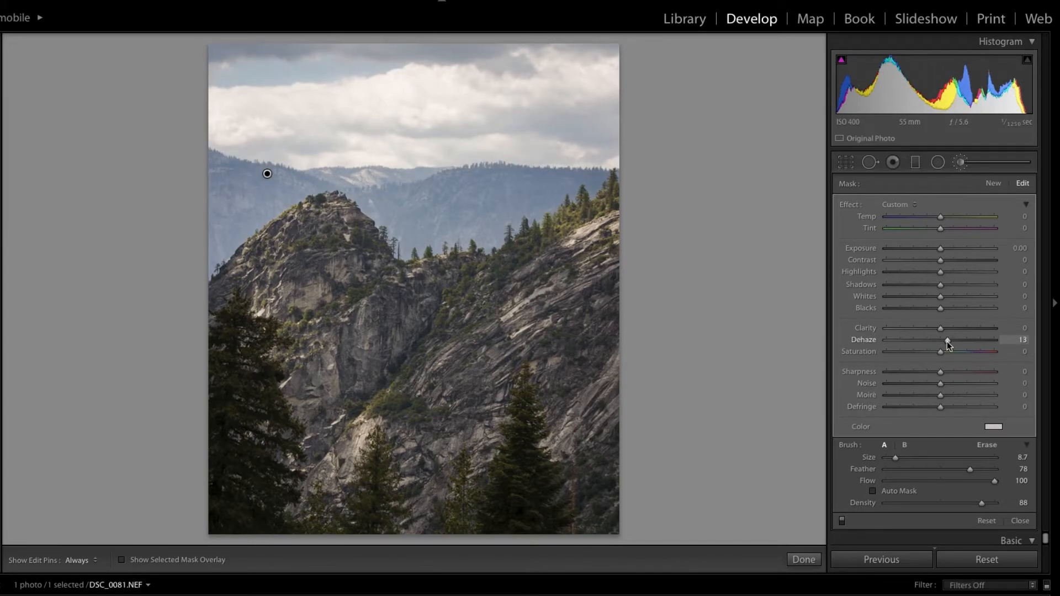
mouse_move(948, 342)
mouse_down()
mouse_move(975, 340)
mouse_move(943, 340)
mouse_up()
drag(941, 340, 937, 340)
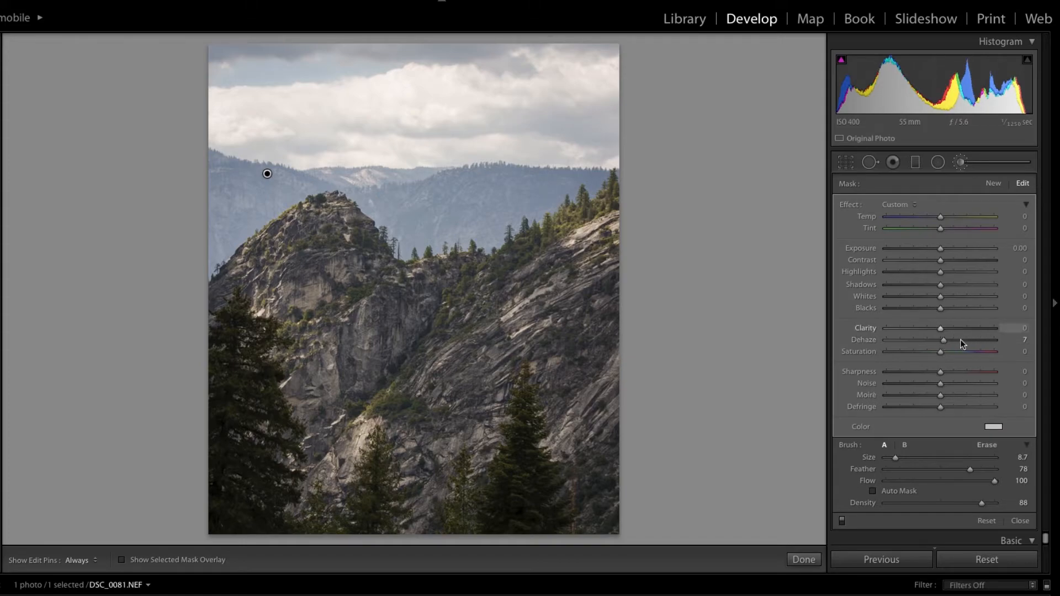
click(1013, 340)
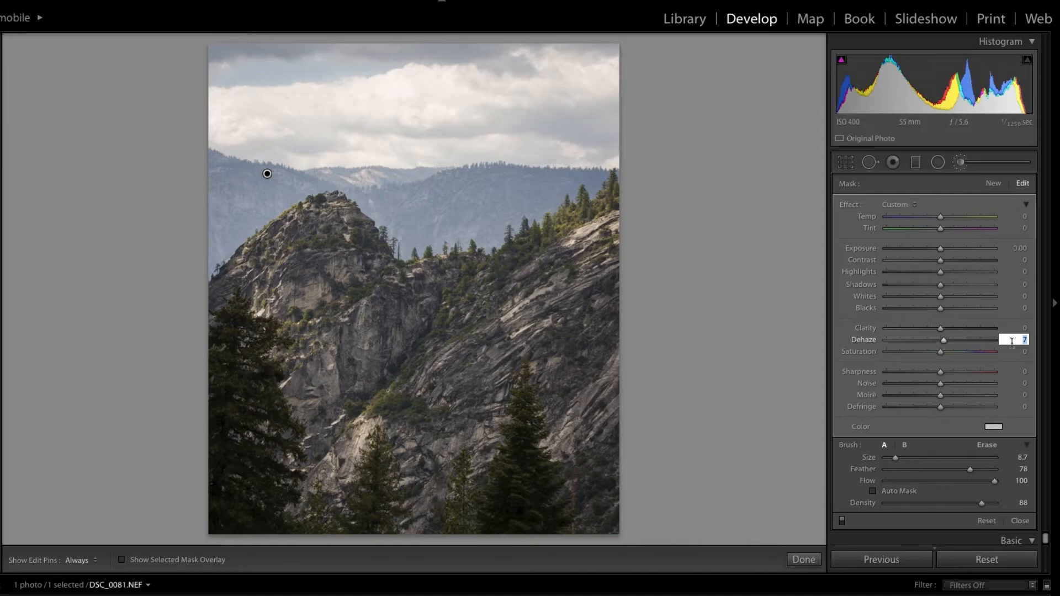
text(-5)
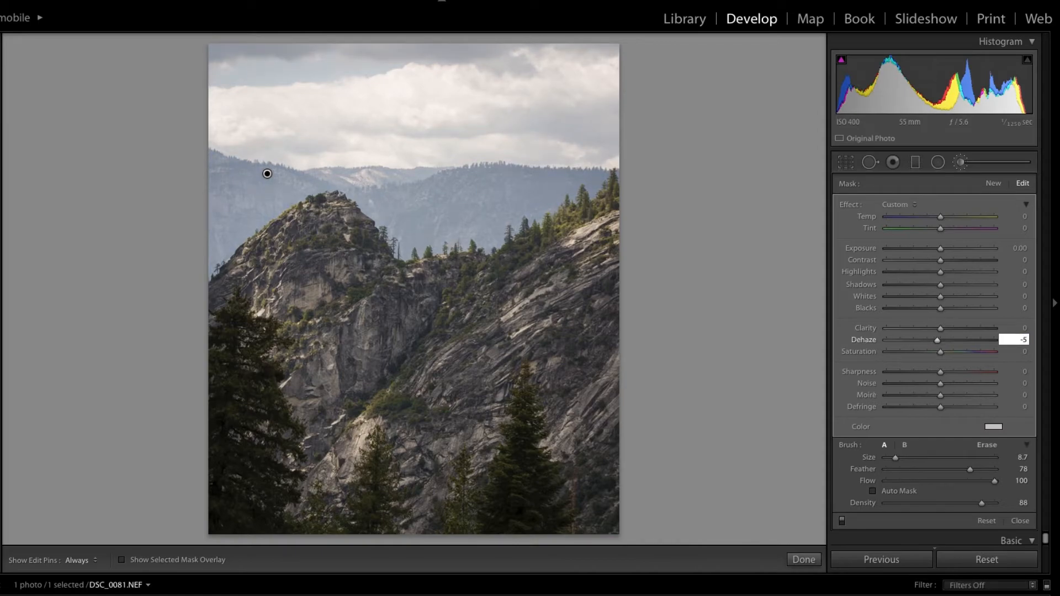
key(Return)
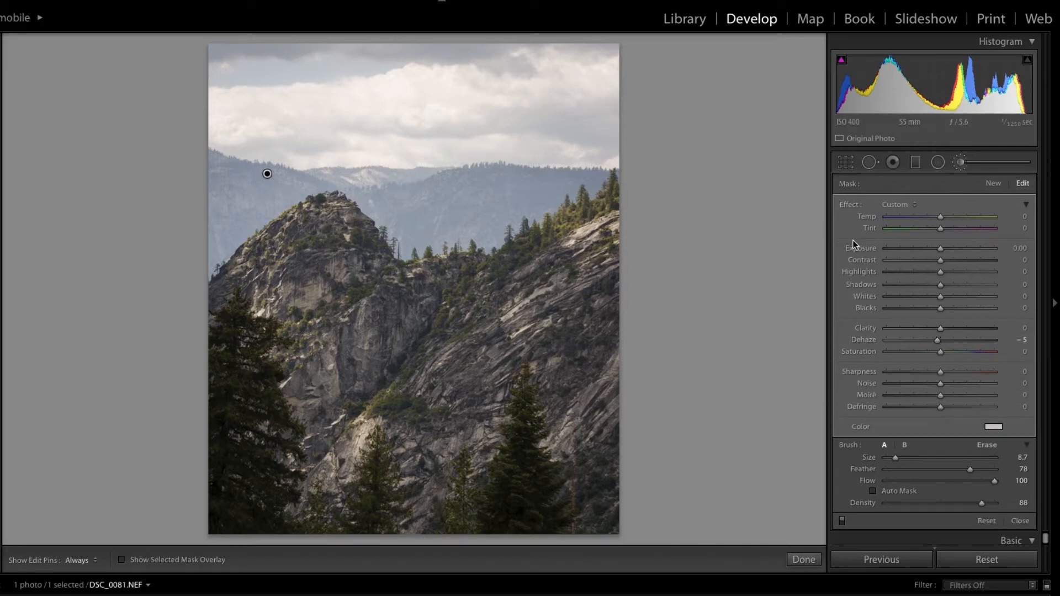
Set the background mask's Exposure to -0.30, Highlights to -13, Whites to 15, Blacks to -5 and Clarity to 5
drag(939, 249, 936, 251)
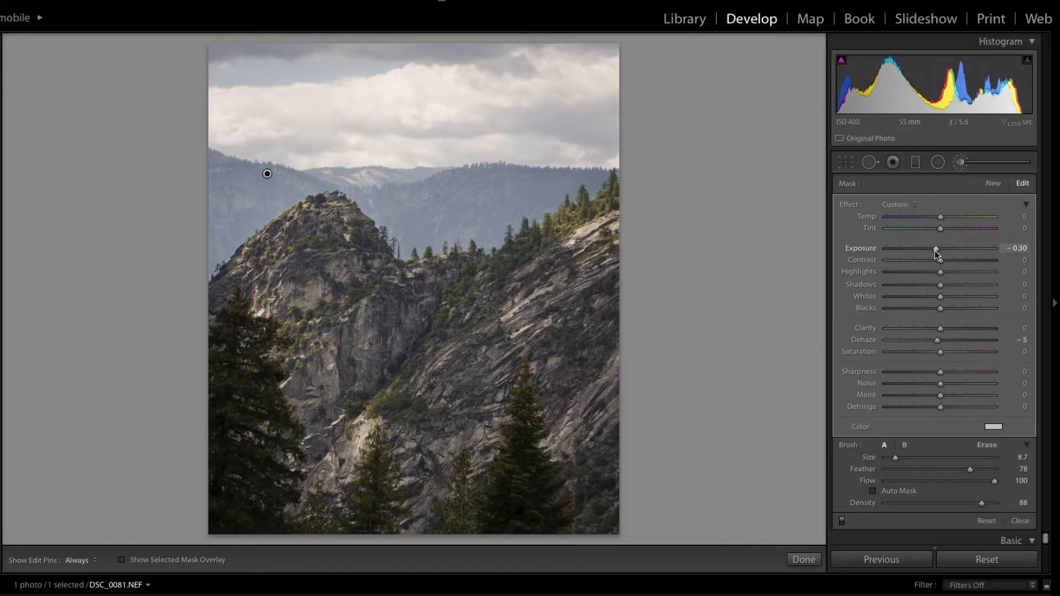
drag(941, 272, 925, 272)
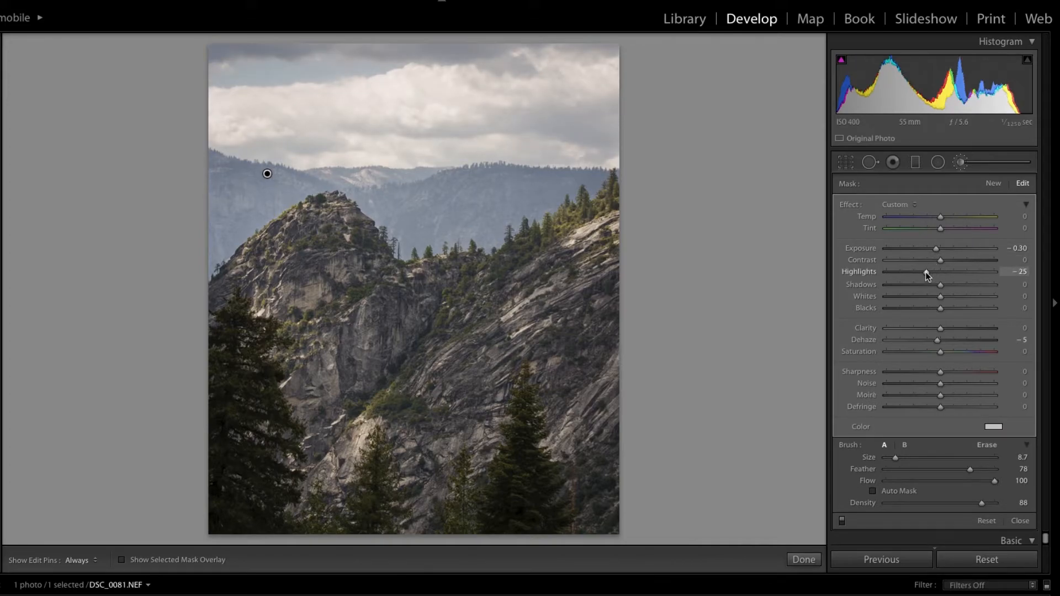
click(935, 272)
drag(934, 275, 948, 297)
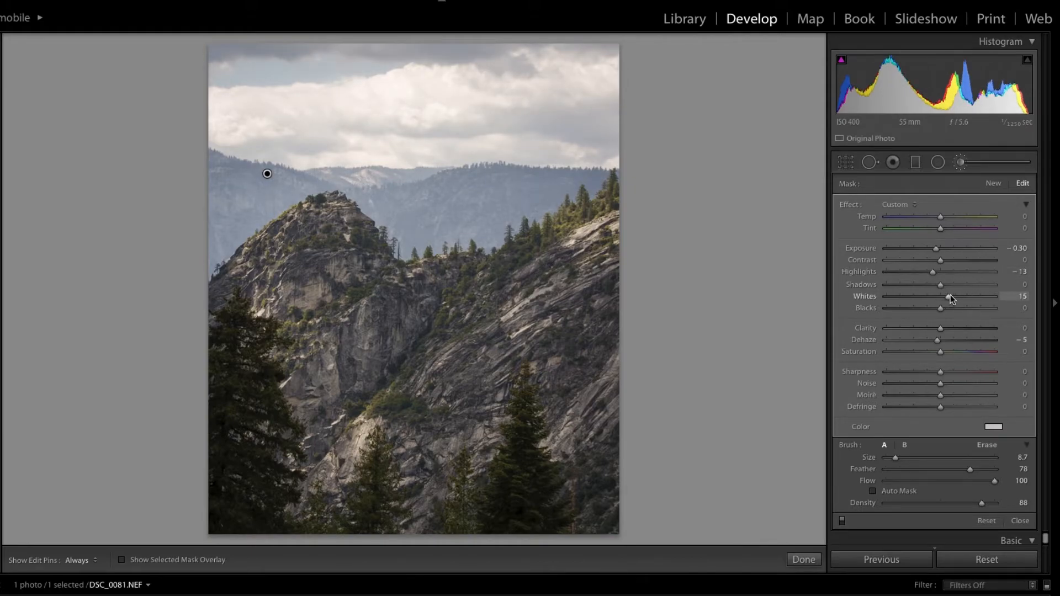
drag(943, 310, 937, 308)
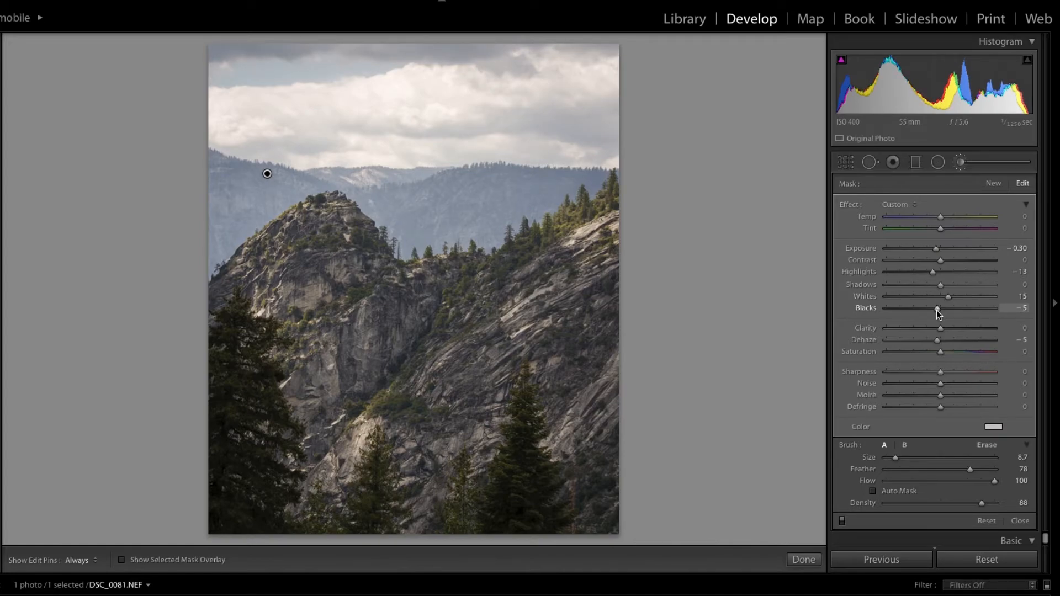
click(945, 330)
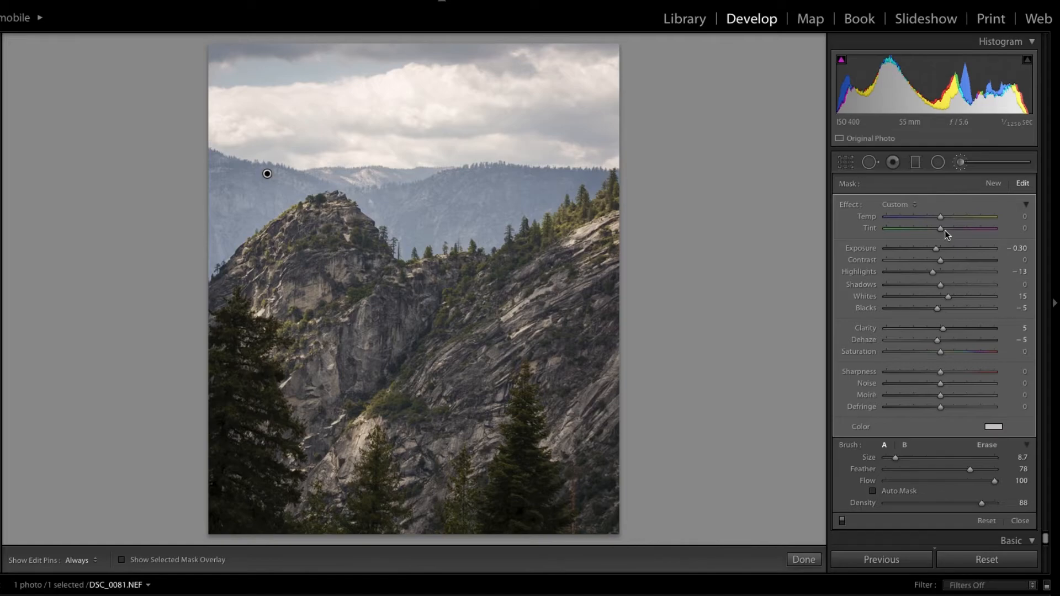
Tint the masked background blue with a hue of 203 and a color saturation of 20%
click(993, 427)
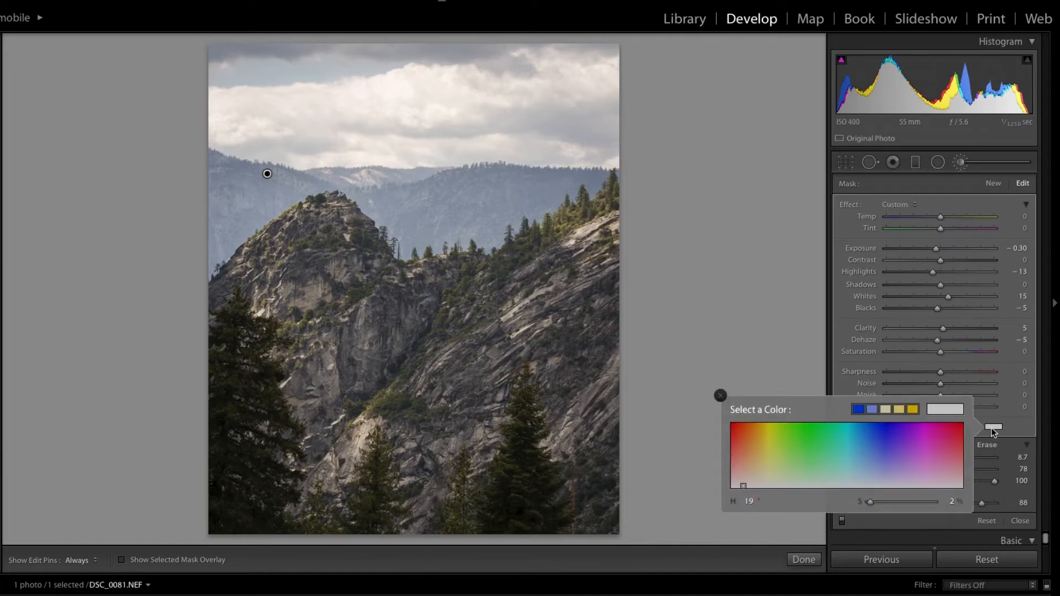
click(870, 425)
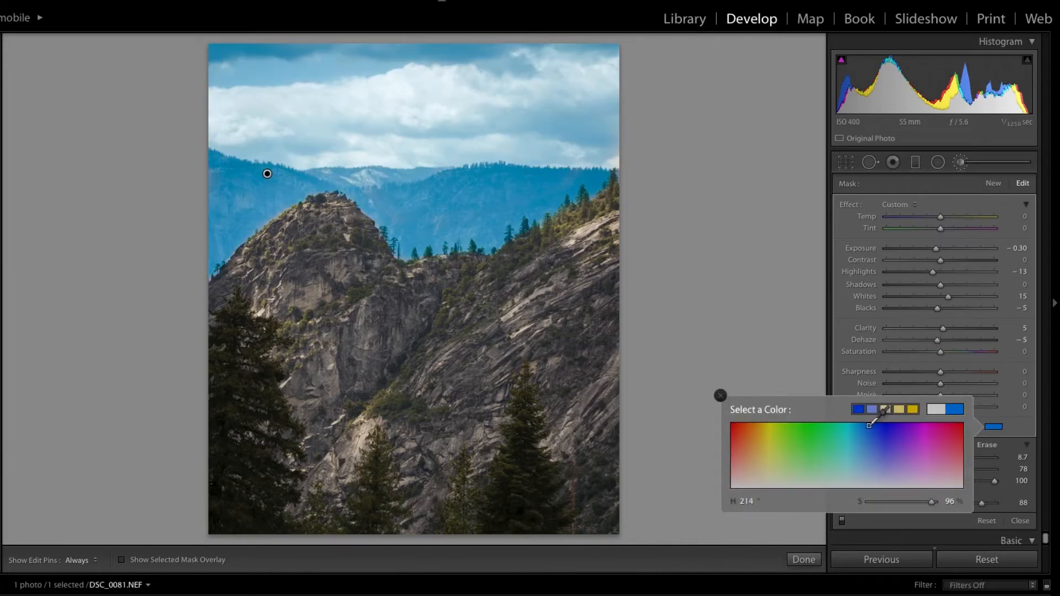
mouse_move(870, 425)
mouse_down()
mouse_move(846, 422)
mouse_move(859, 415)
mouse_up()
drag(859, 413, 861, 413)
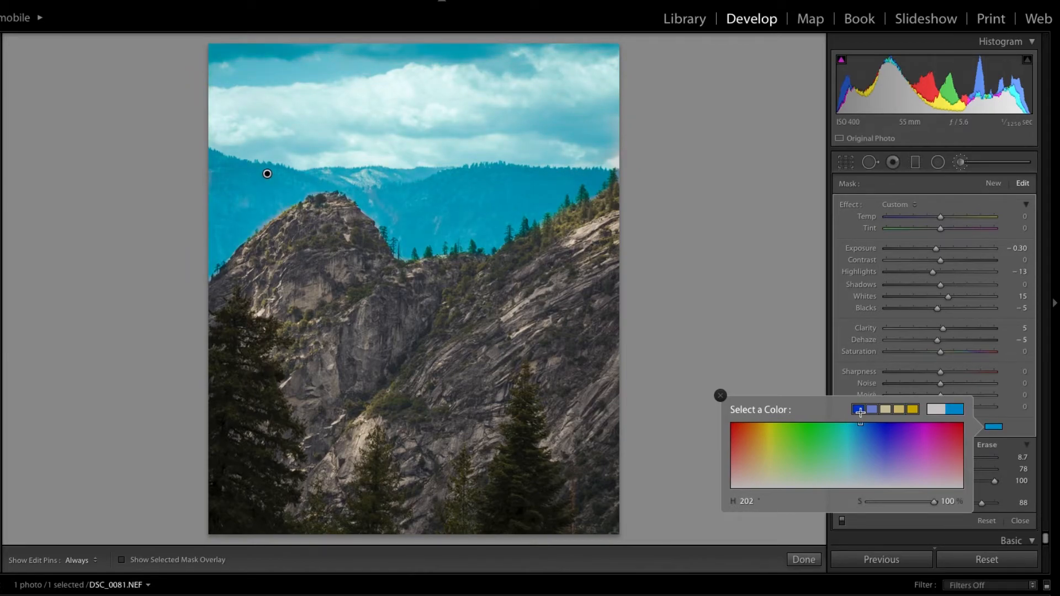
click(947, 501)
text(2)
key(Return)
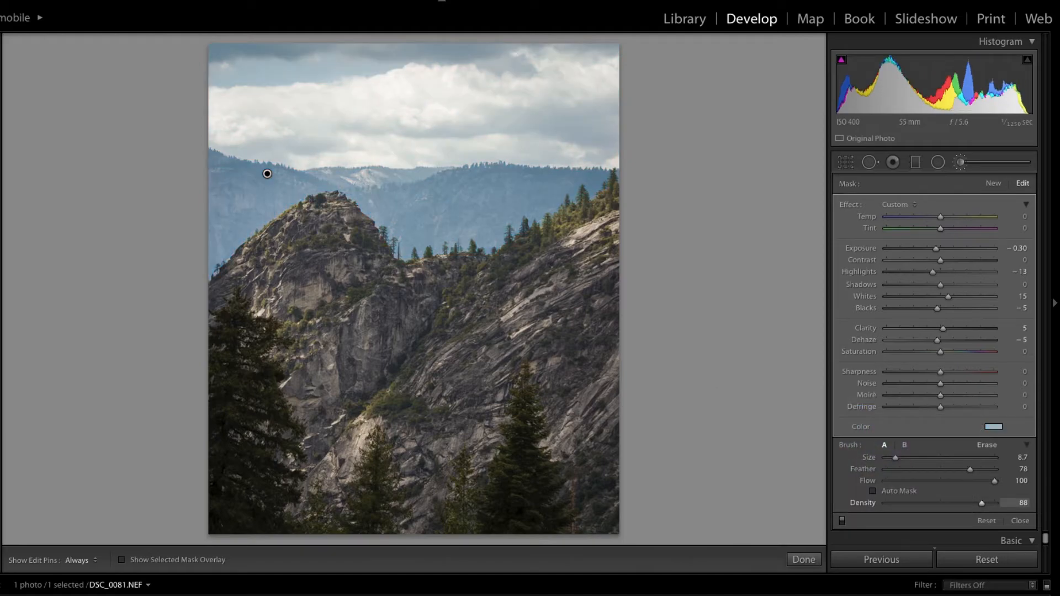
Increase the saturation of the mask's blue tint to 30%
click(992, 427)
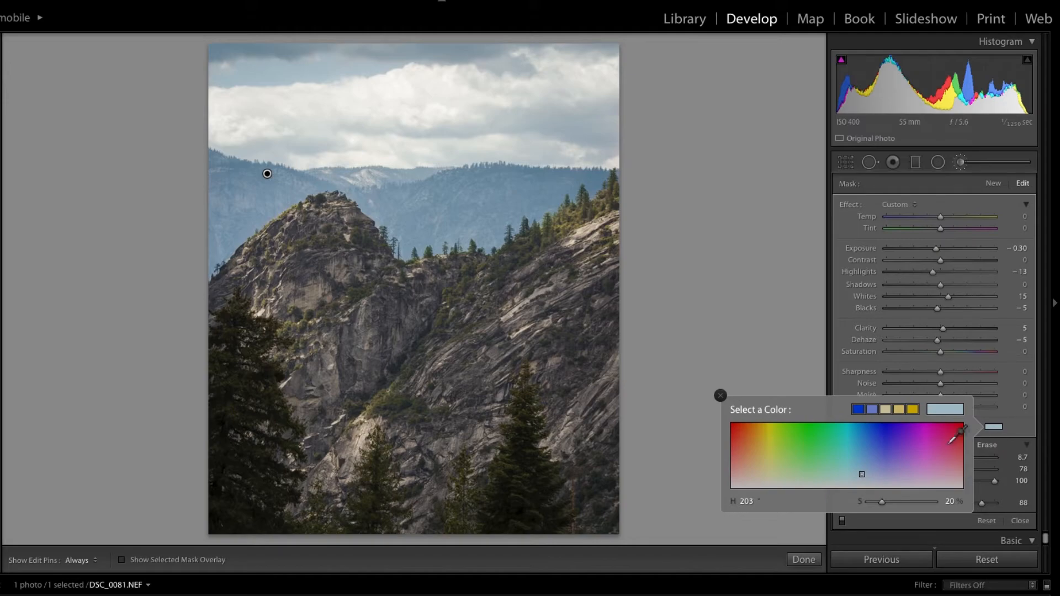
click(950, 501)
text(30)
key(Return)
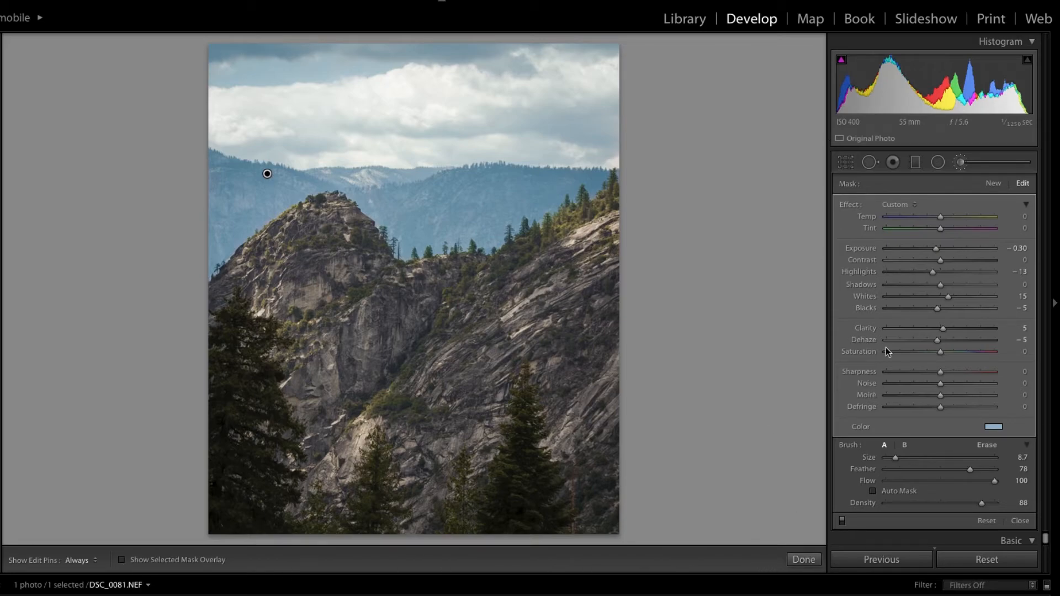
Erase the mask from the cloudy sky so it covers only the distant mountains, and hide the mask overlay
click(994, 444)
mouse_move(420, 117)
mouse_down()
mouse_move(318, 79)
mouse_move(613, 110)
mouse_move(462, 153)
mouse_move(270, 147)
mouse_move(619, 99)
mouse_up()
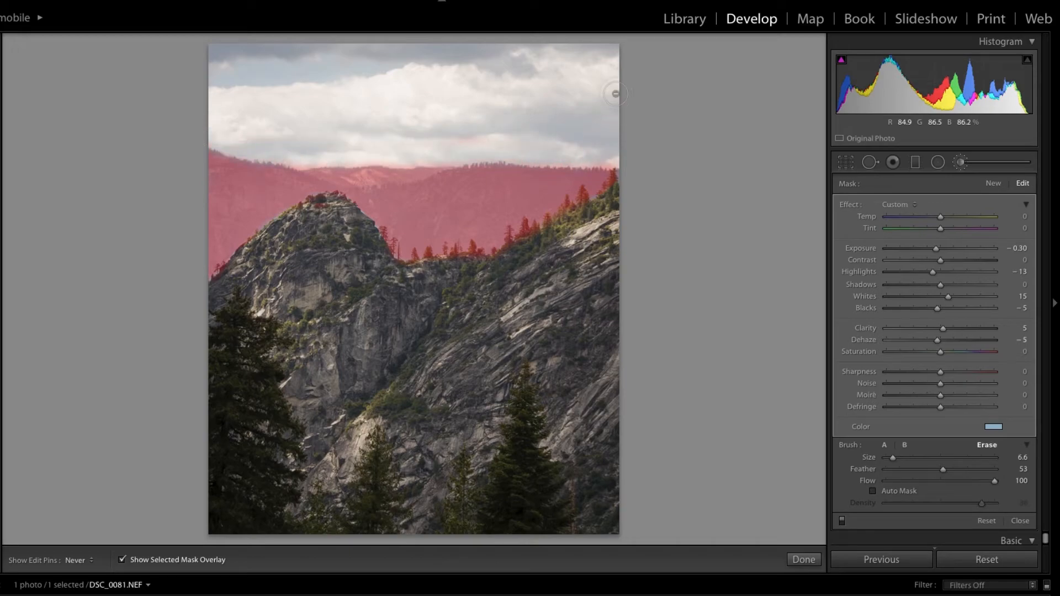
drag(594, 155, 634, 158)
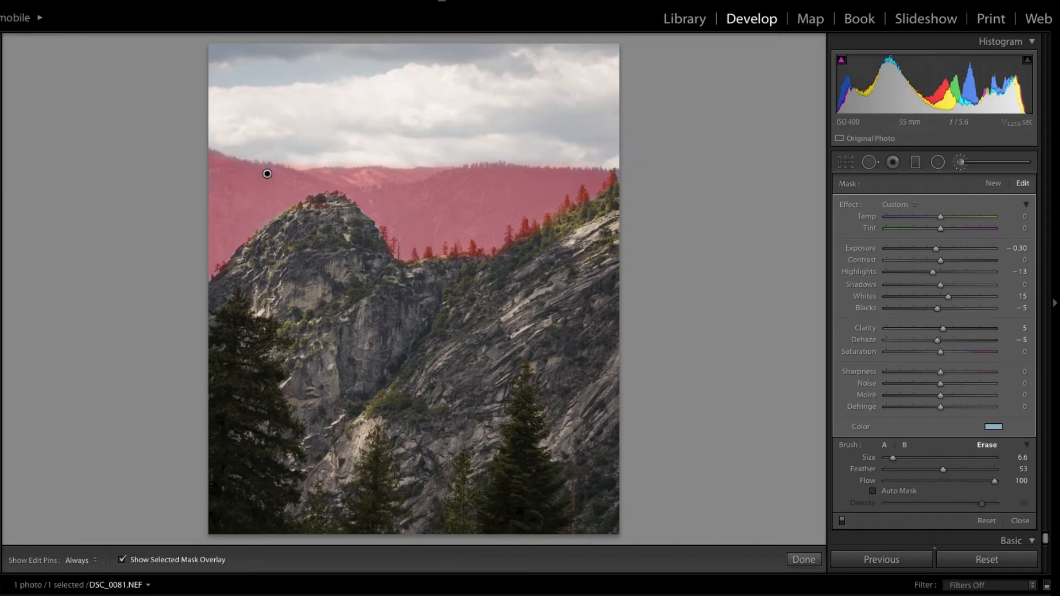
click(121, 560)
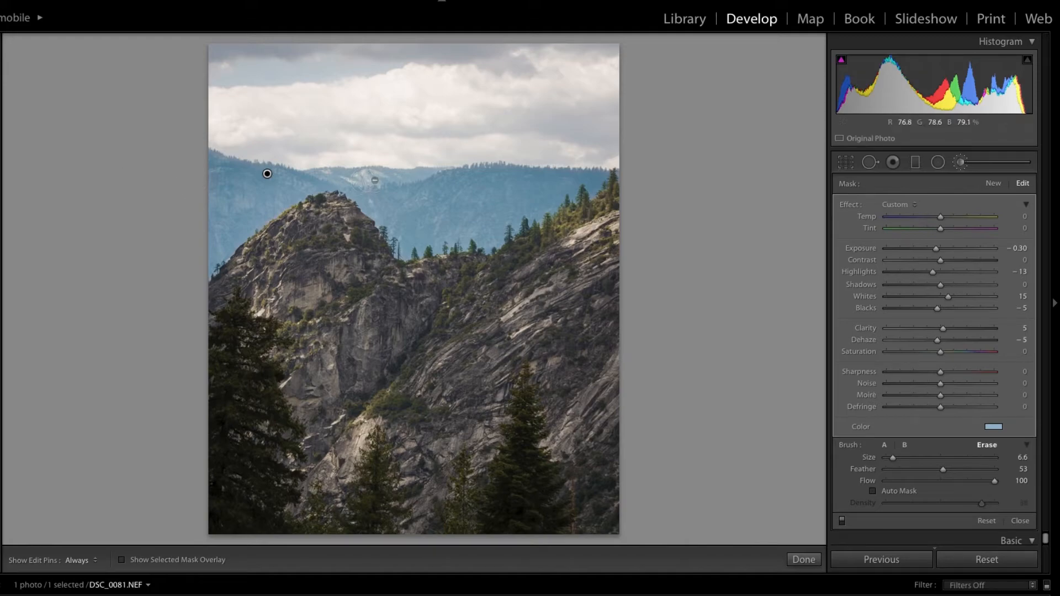
Set the color saturation of the distant mountains mask's blue tint to 25%
click(989, 430)
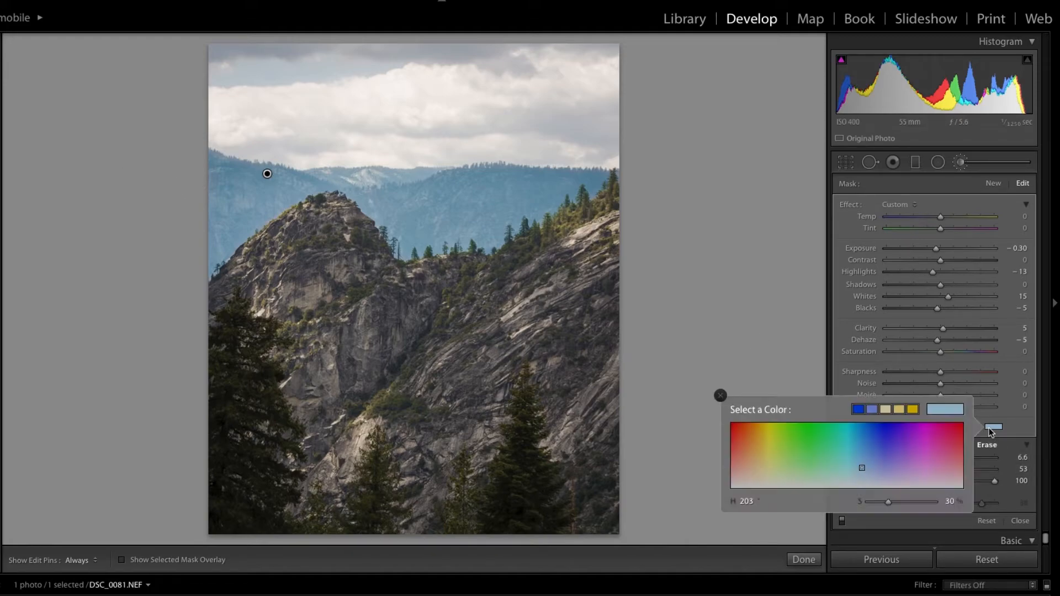
click(950, 501)
text(25)
key(Return)
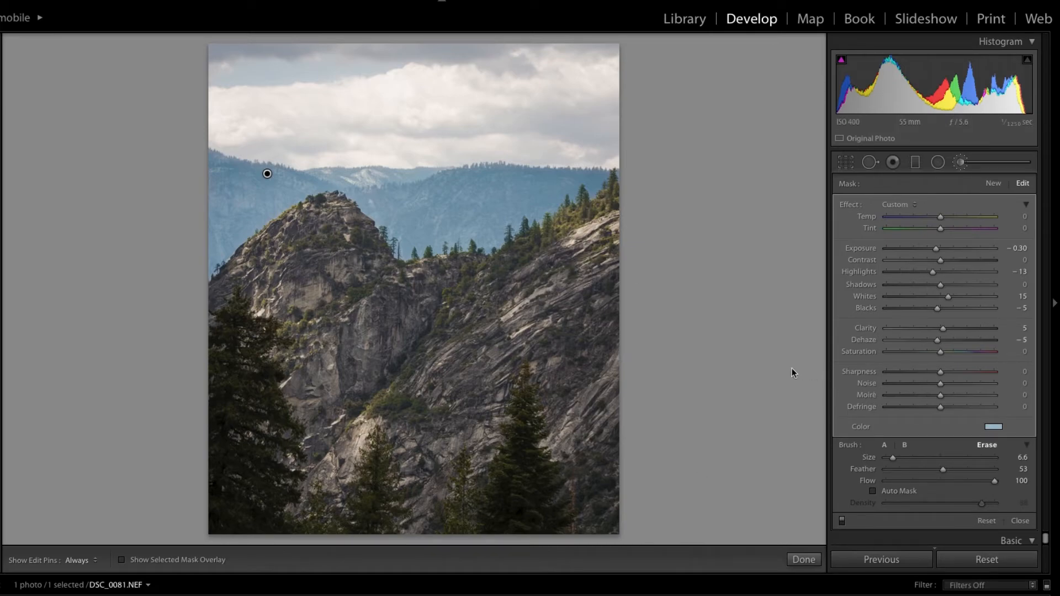
Create a new brush mask with the overlay shown, set the brush size to 5.4, and paint over the sunlit rock areas
click(994, 183)
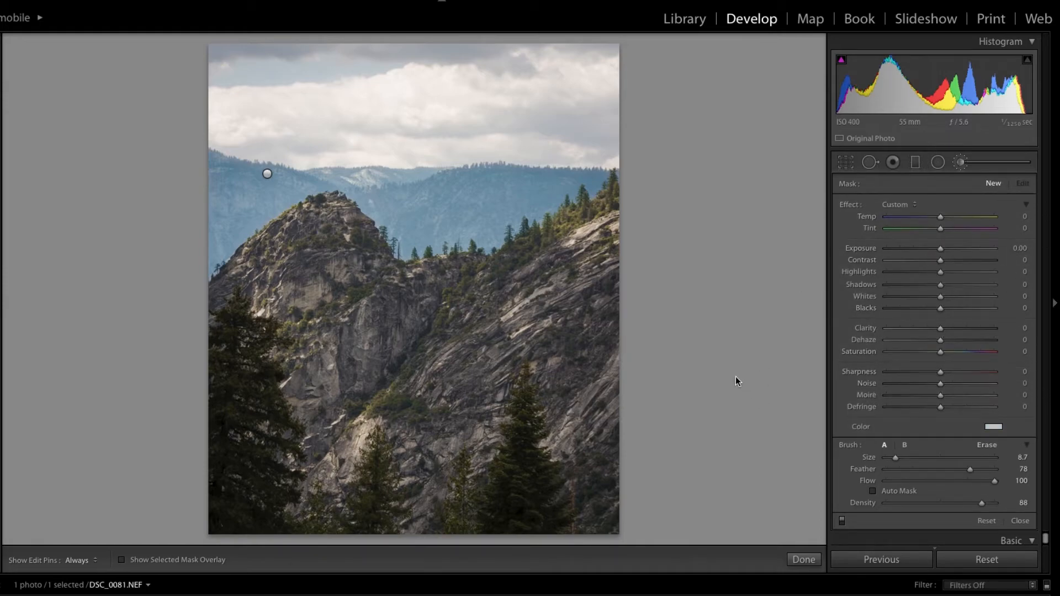
click(120, 561)
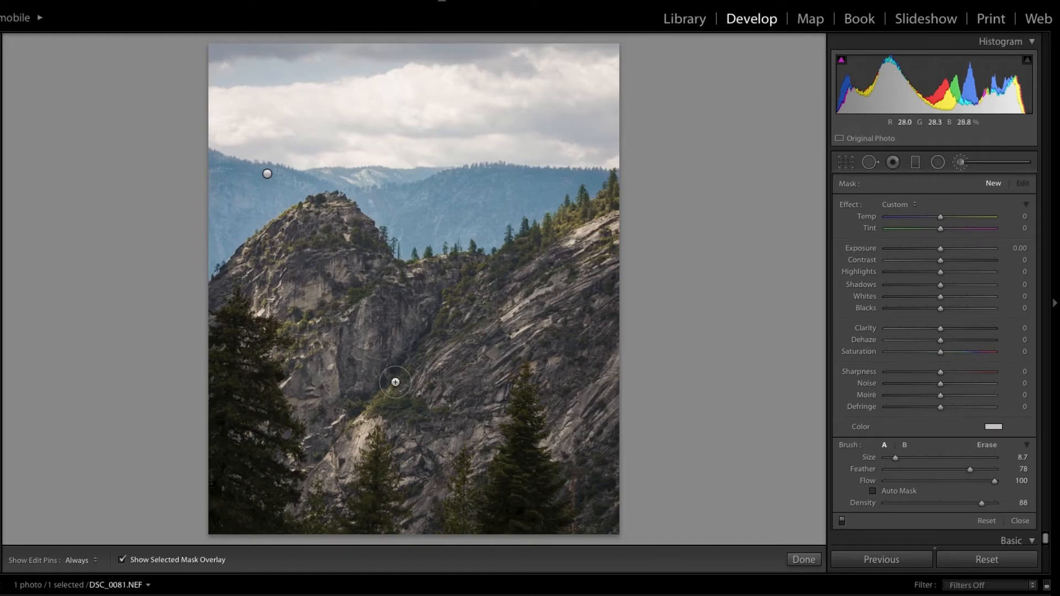
drag(895, 461, 891, 464)
key(h)
mouse_move(335, 227)
mouse_down()
mouse_move(318, 248)
mouse_move(323, 209)
mouse_move(250, 258)
mouse_move(282, 307)
mouse_move(314, 292)
mouse_move(211, 340)
mouse_move(290, 465)
mouse_move(343, 446)
mouse_move(299, 320)
mouse_move(317, 382)
mouse_move(367, 436)
mouse_up()
drag(573, 236, 602, 227)
drag(516, 287, 574, 469)
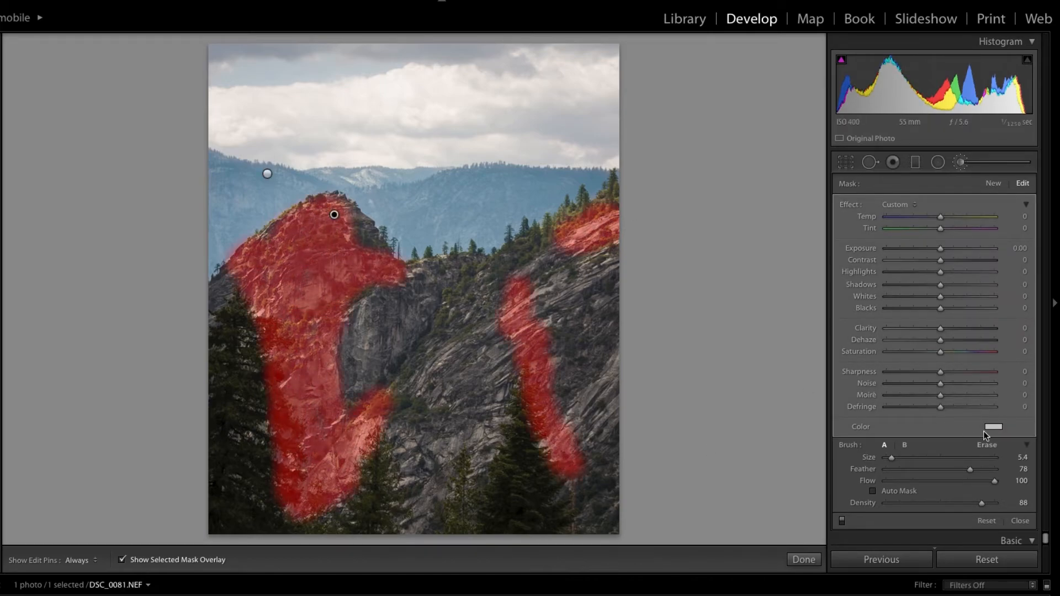
Tint the sunlit rock mask yellow with a hue of 50 and a color saturation of 20%, with the mask overlay hidden
click(994, 427)
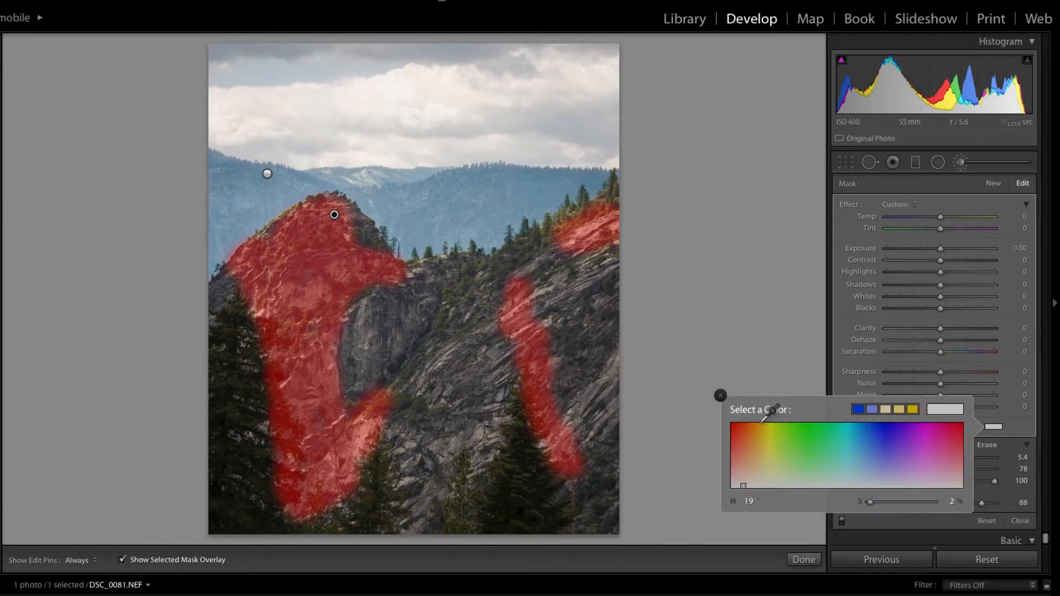
click(763, 425)
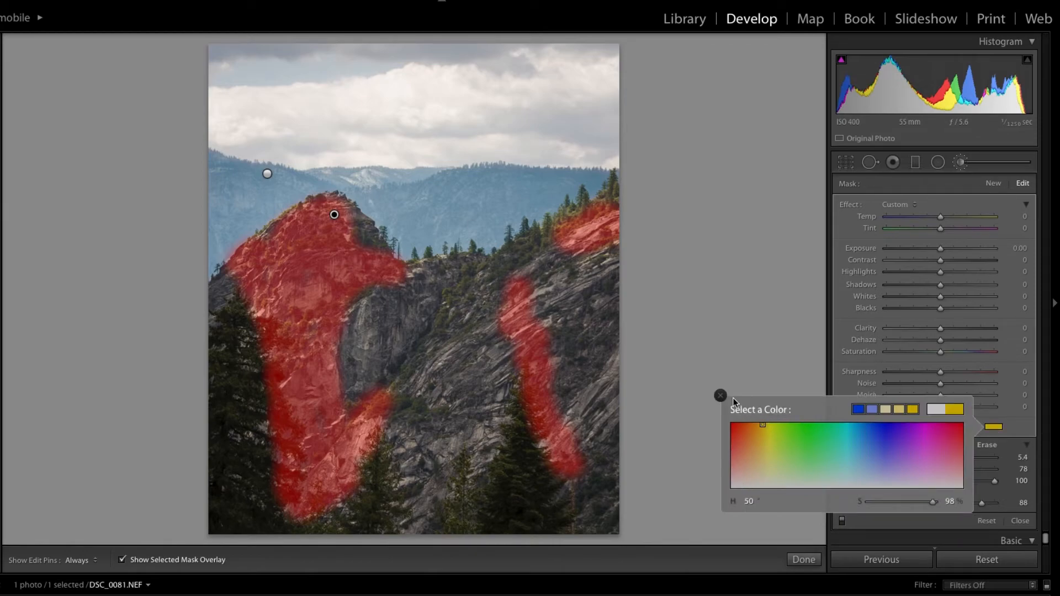
click(127, 553)
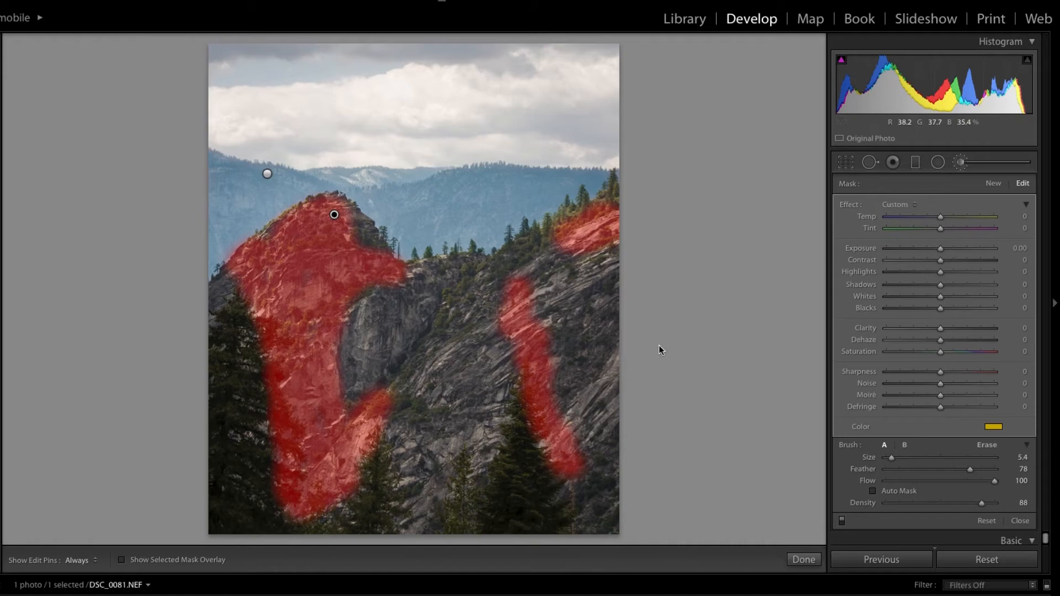
key(o)
click(992, 426)
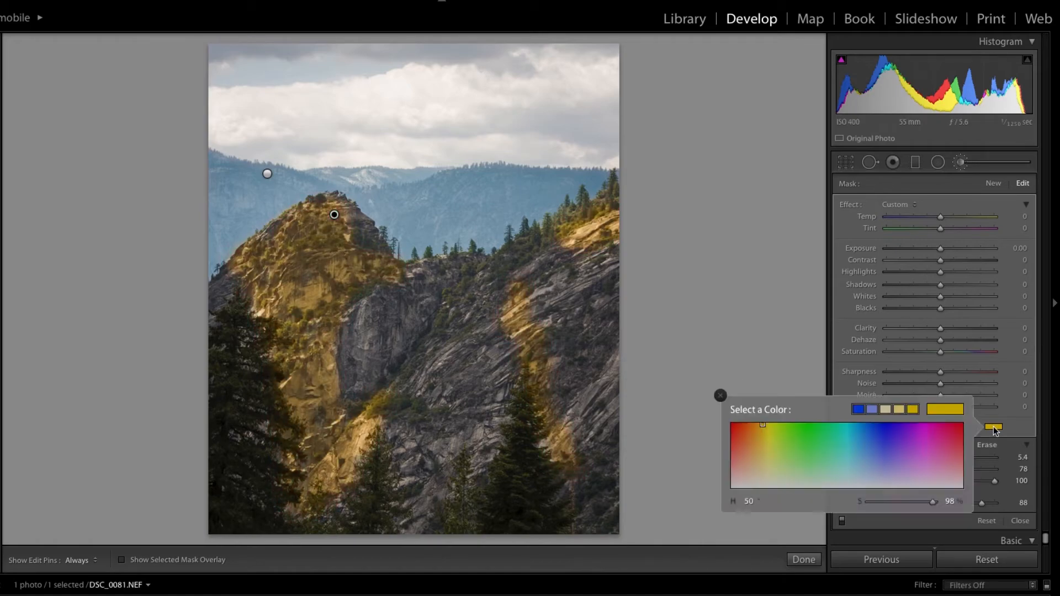
click(874, 502)
drag(874, 502, 890, 502)
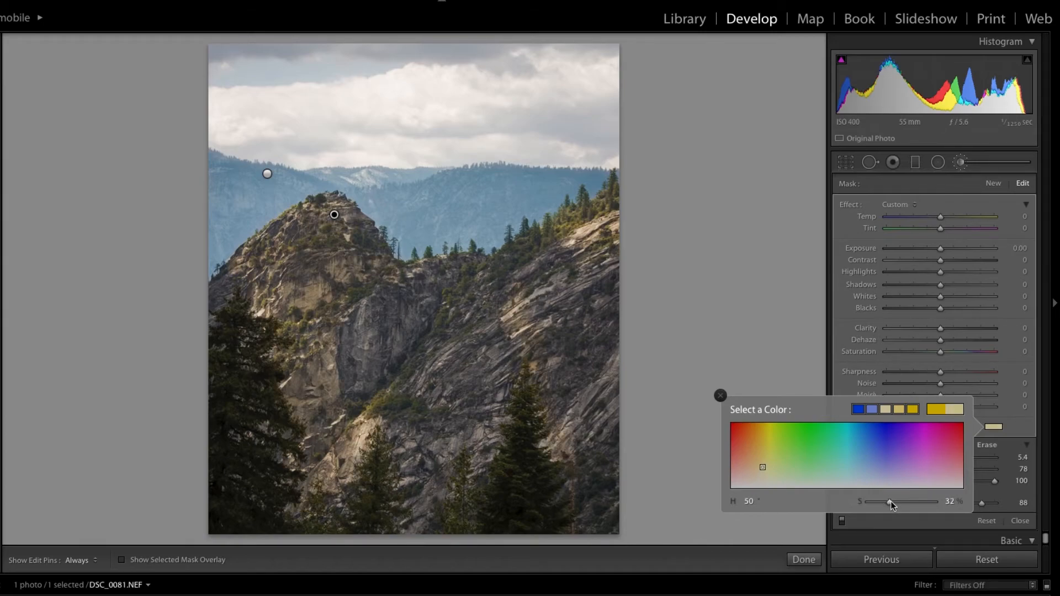
mouse_move(890, 502)
mouse_down()
mouse_move(918, 502)
mouse_move(883, 506)
mouse_up()
click(721, 396)
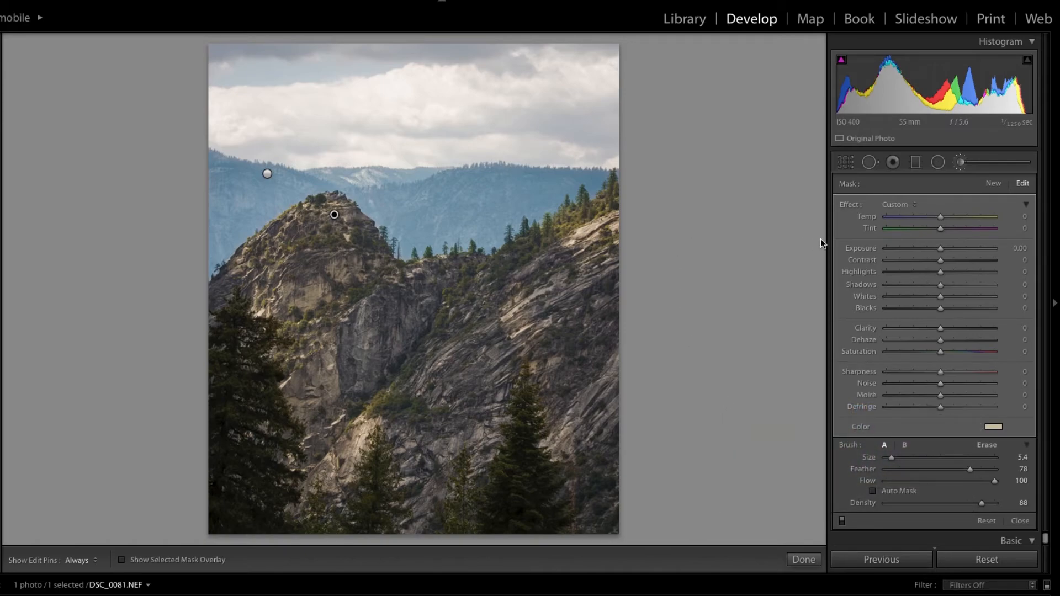
Set the sunlit rock mask's Exposure to 0.16, Contrast to 5 and Highlights to 5, and its tint saturation to 16%
drag(940, 248, 944, 249)
drag(944, 260, 943, 271)
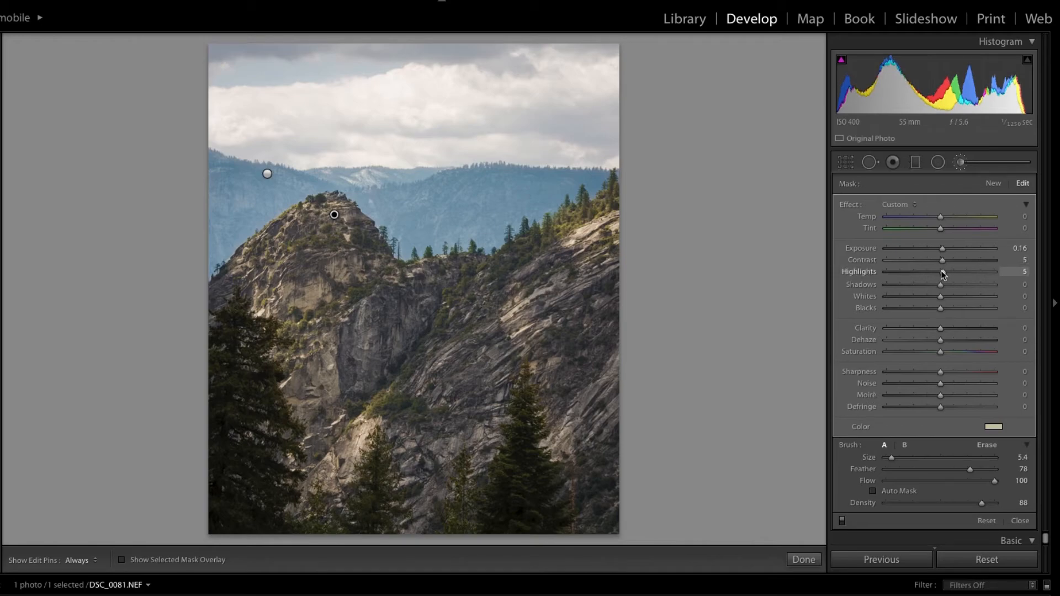
click(993, 427)
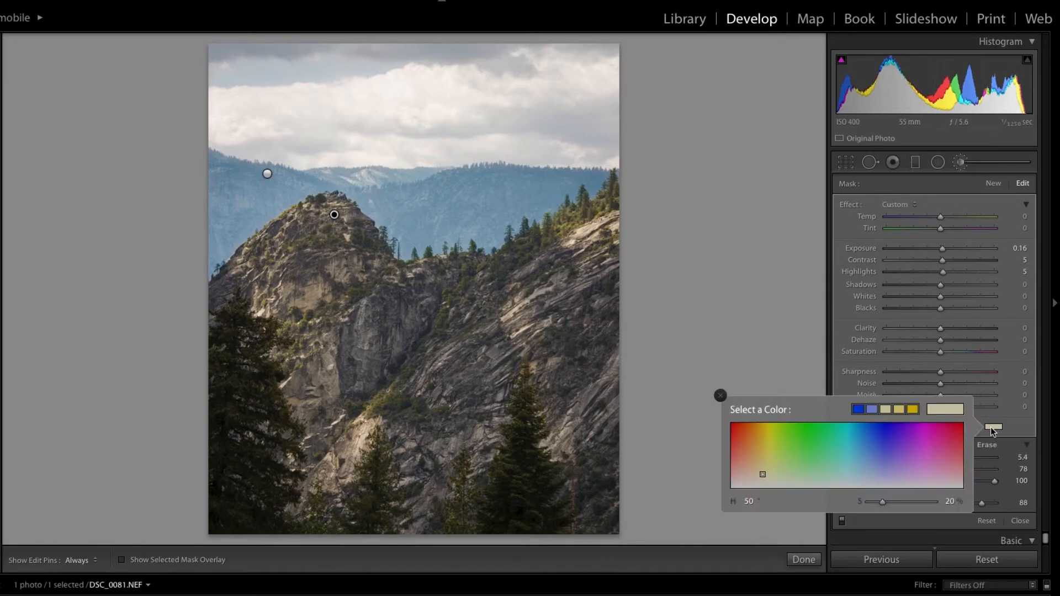
click(950, 501)
text(16)
key(Return)
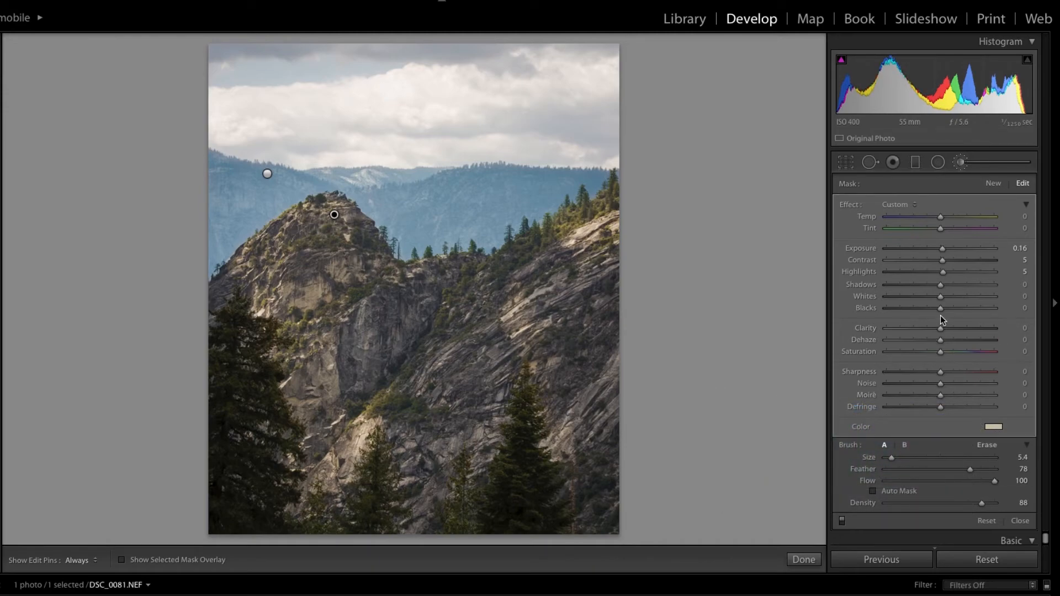
Set the sunlit rock mask's Exposure to 0.10 and Shadows to 9
click(1020, 248)
key(BackSpace)
text(.1)
key(Return)
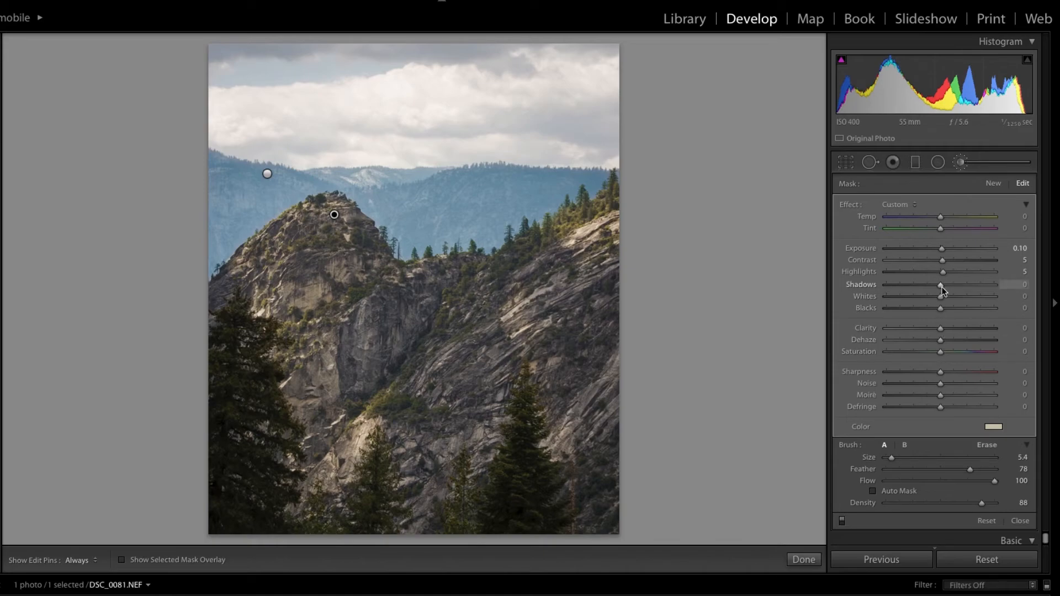
drag(940, 287, 942, 288)
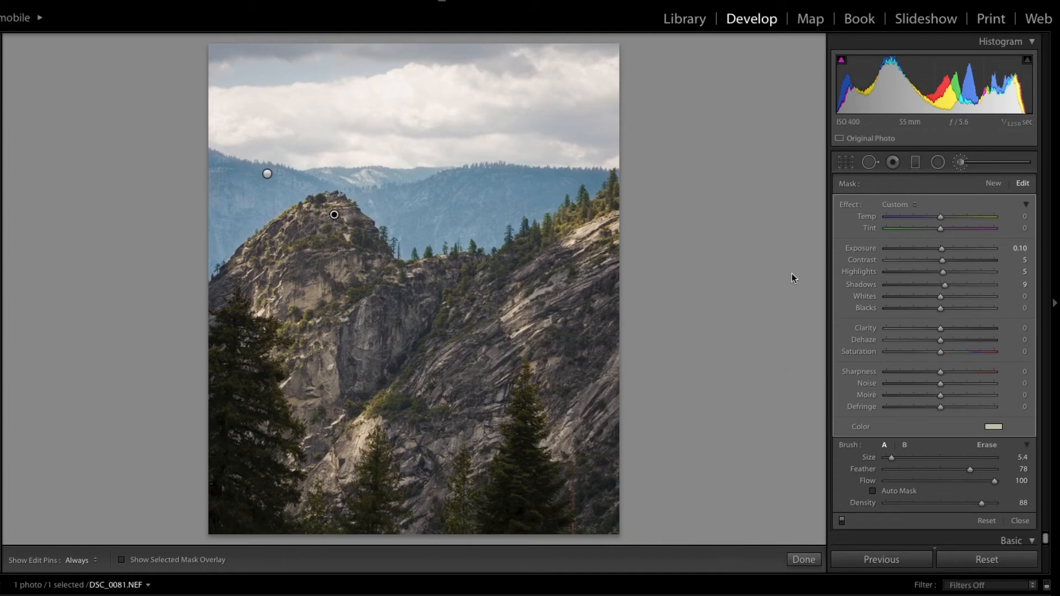
Start a new brush mask and remove its color tint by setting the color saturation to 0%
click(994, 183)
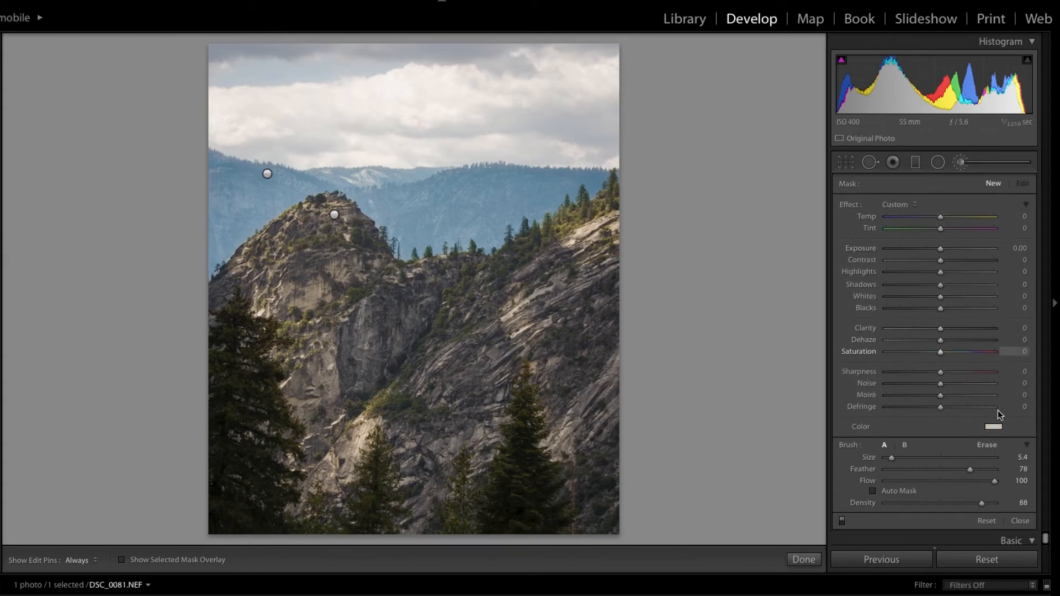
click(995, 427)
drag(872, 504, 856, 504)
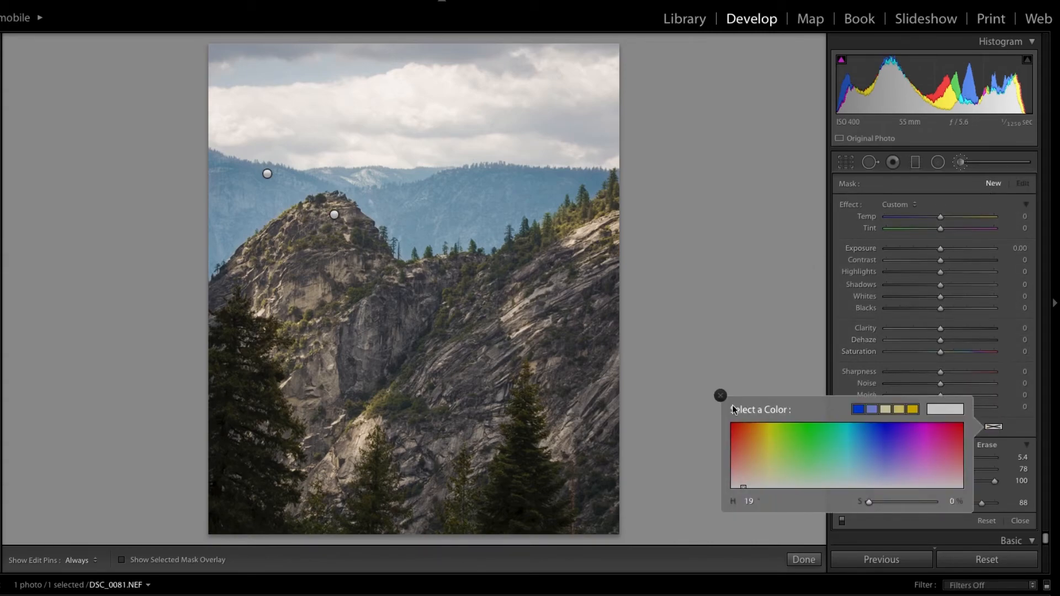
click(721, 396)
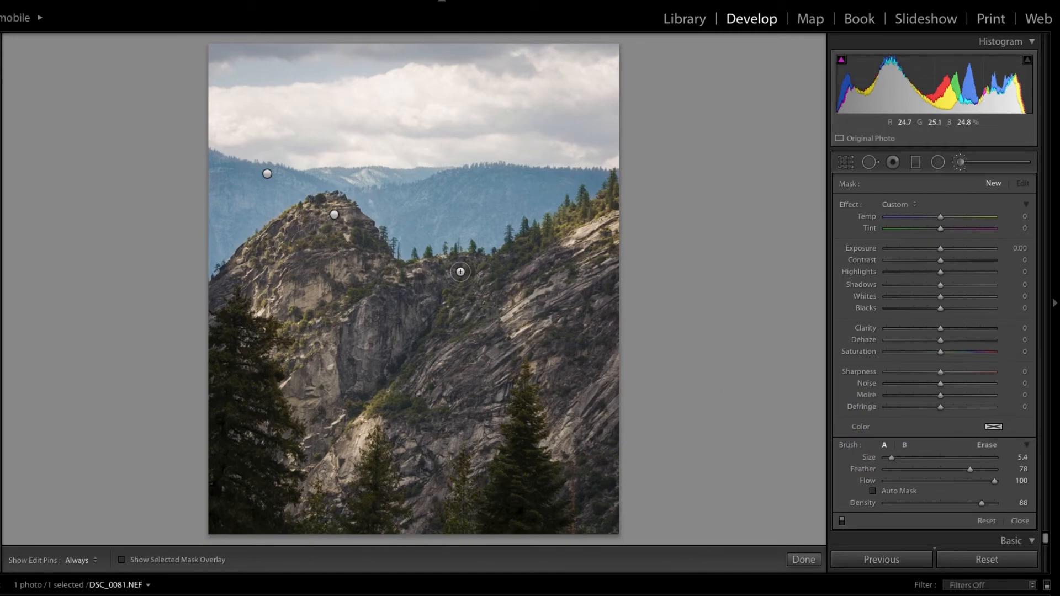
Paint the new mask over the shaded rock faces with the mask overlay shown, and hide the overlay
click(121, 560)
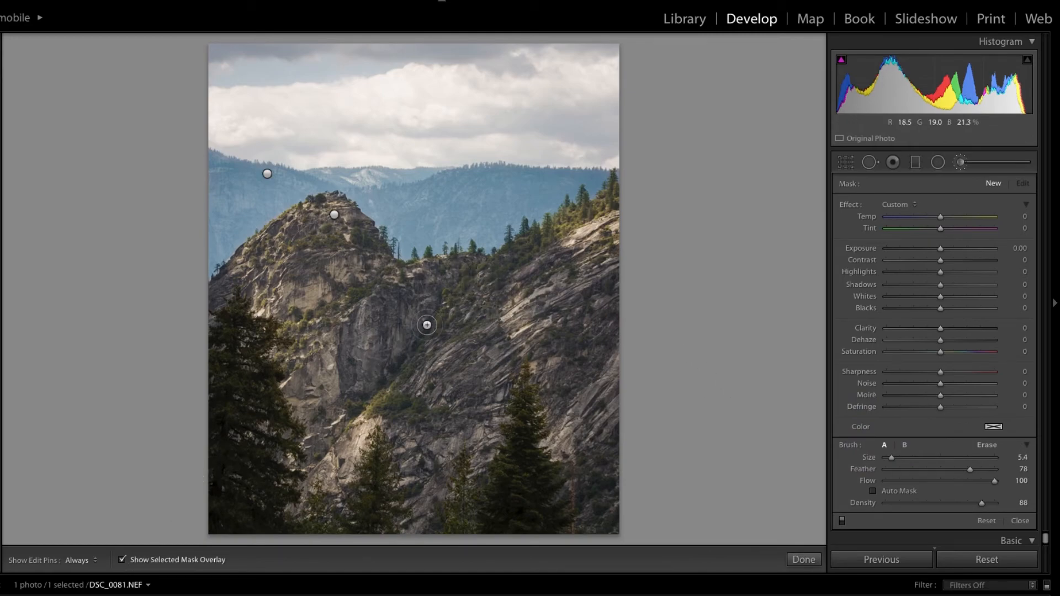
key(h)
mouse_move(463, 270)
mouse_down()
mouse_move(353, 347)
mouse_move(488, 369)
mouse_move(497, 270)
mouse_move(603, 340)
mouse_move(593, 384)
mouse_move(603, 517)
mouse_up()
drag(231, 290, 219, 327)
drag(371, 238, 301, 263)
key(h)
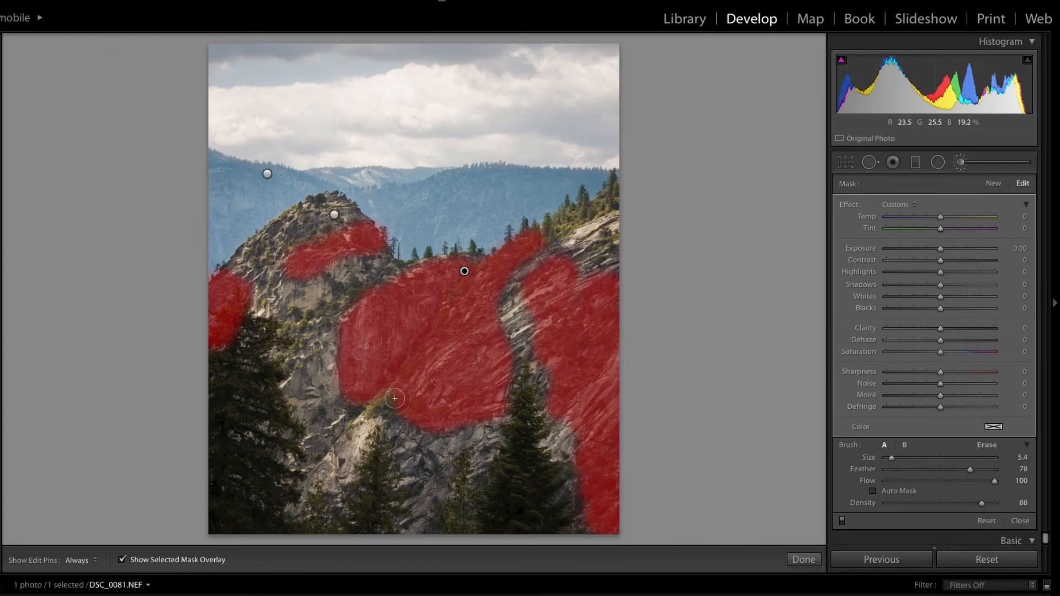
click(122, 560)
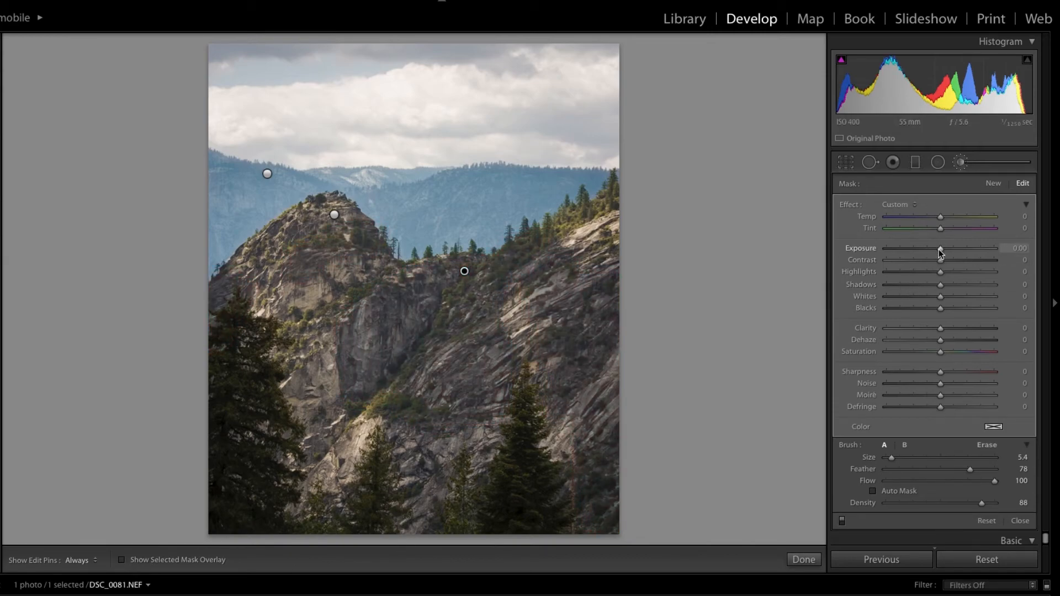
Set the shaded rock mask's Exposure to -0.15, Contrast and Whites to 3, Highlights, Shadows and Blacks to -3, and Dehaze to 4
drag(941, 254, 939, 254)
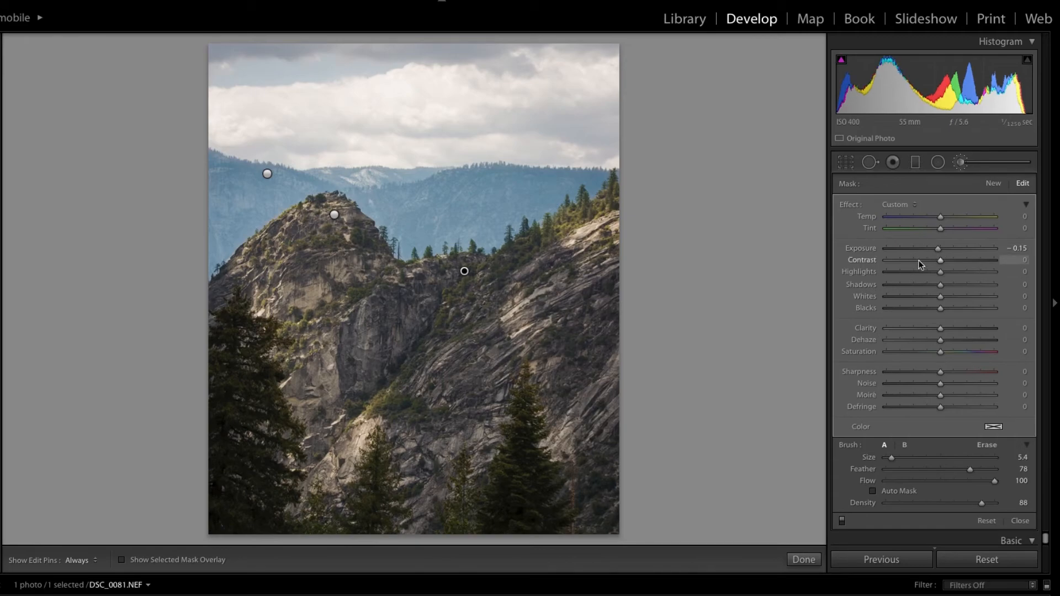
drag(945, 262, 940, 276)
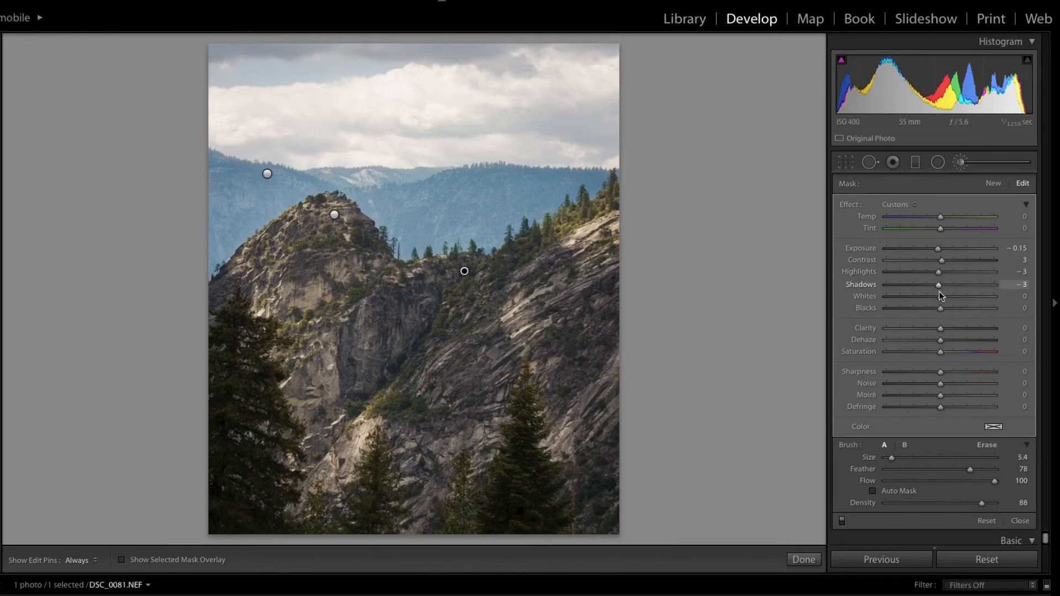
drag(940, 297, 941, 297)
drag(941, 307, 939, 308)
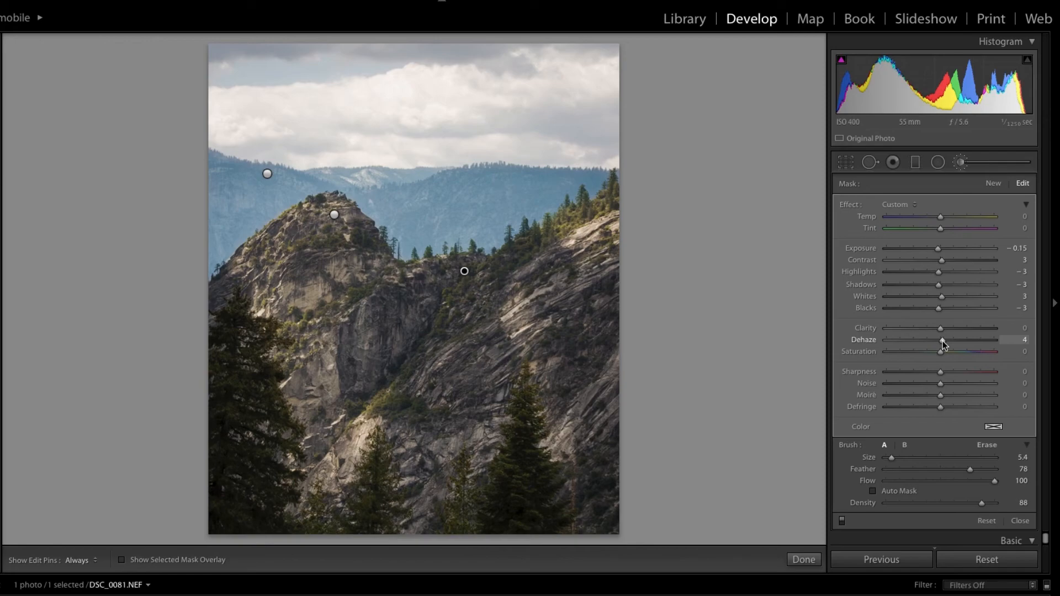
Set the sunlit rock mask's Dehaze to -5, reselect the shaded rock mask and finish brush editing
click(335, 216)
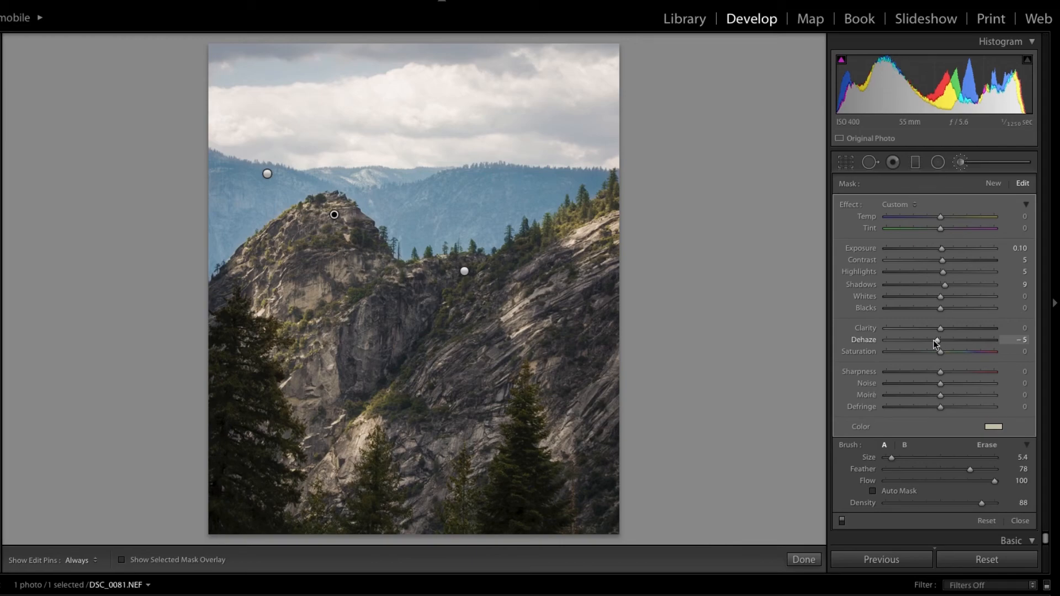
click(466, 273)
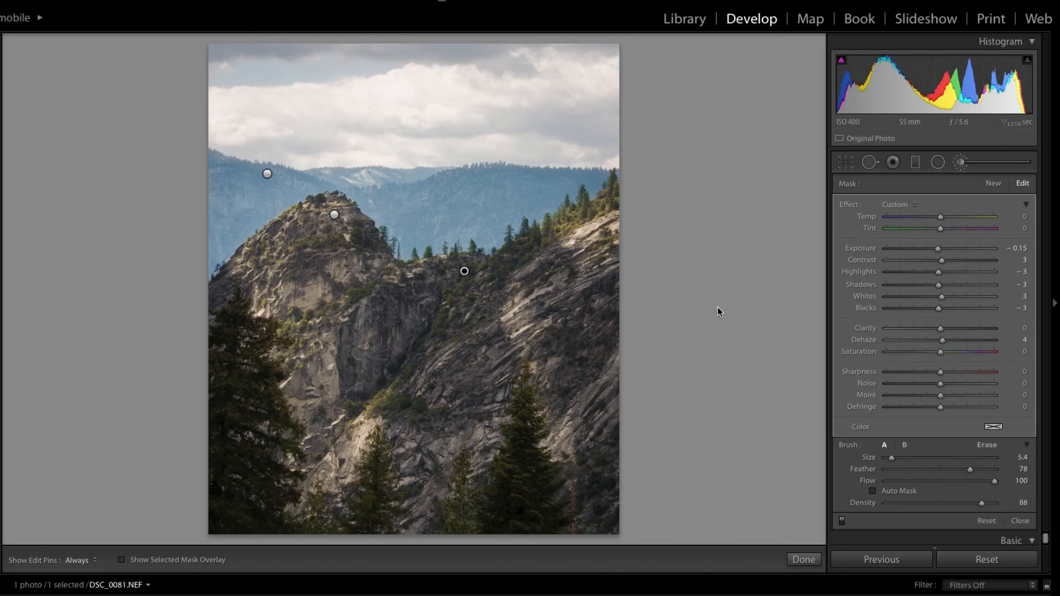
click(804, 559)
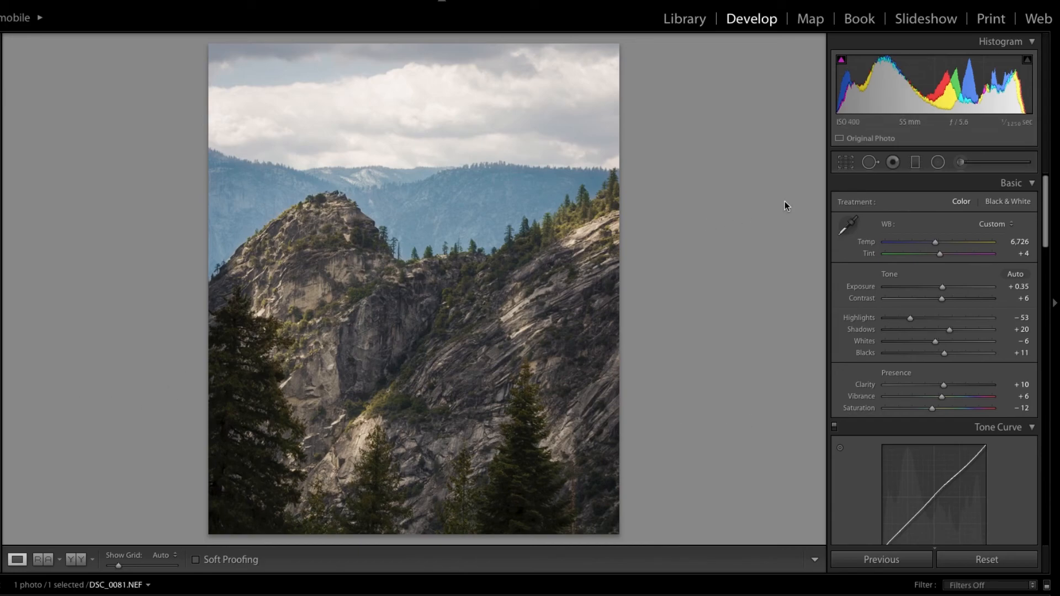
Create a new brush mask, paint it over the bright clouds with the mask overlay shown, and hide the overlay
click(961, 162)
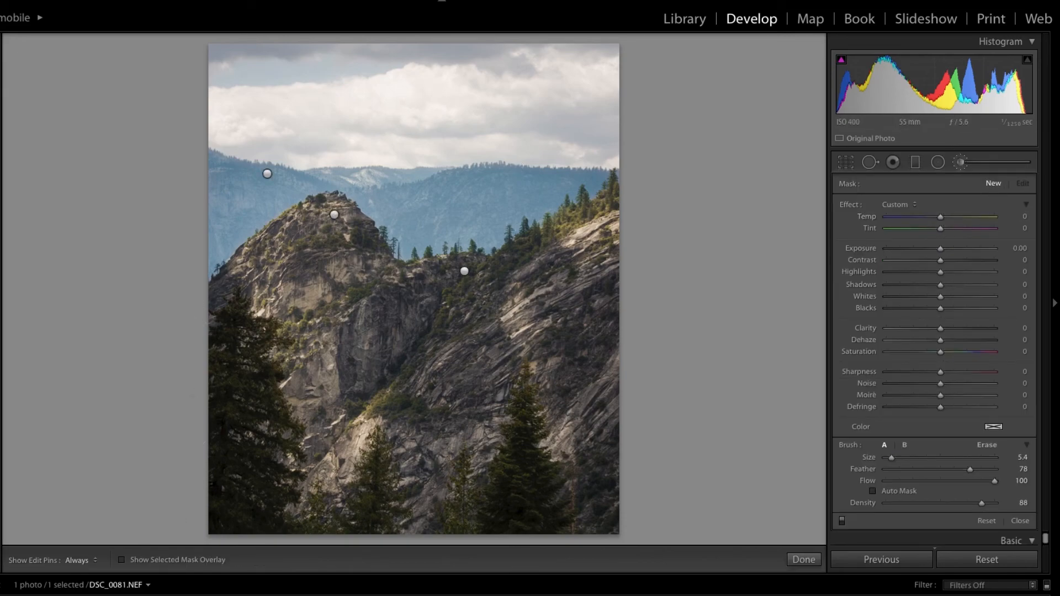
click(122, 561)
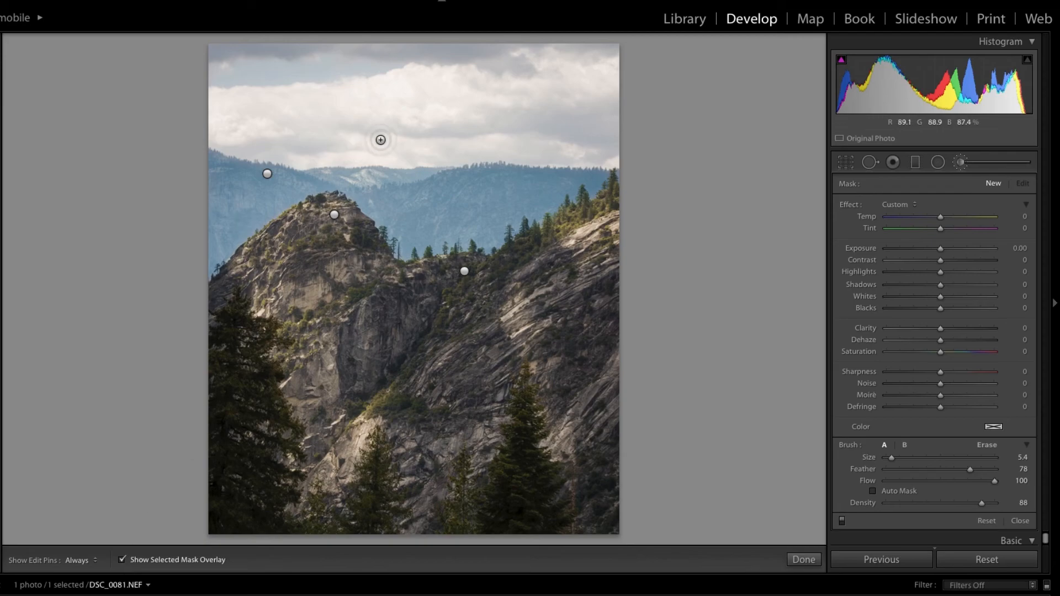
key(h)
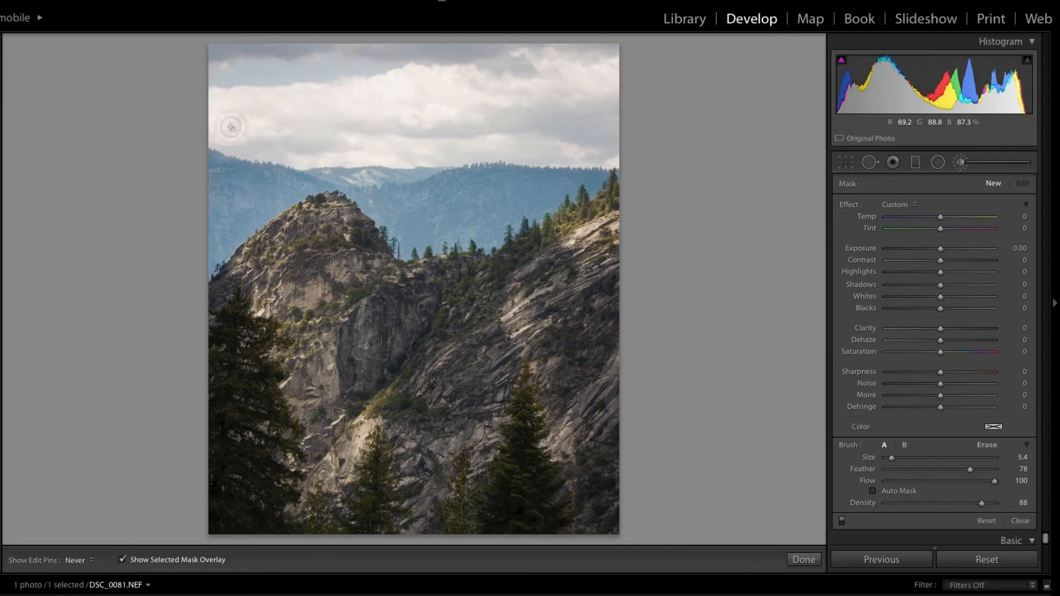
mouse_move(270, 132)
mouse_down()
mouse_move(221, 128)
mouse_move(304, 143)
mouse_move(220, 105)
mouse_move(519, 95)
mouse_move(511, 134)
mouse_move(196, 106)
mouse_move(232, 128)
mouse_up()
mouse_move(233, 128)
mouse_down()
mouse_move(411, 80)
mouse_move(543, 65)
mouse_up()
key(h)
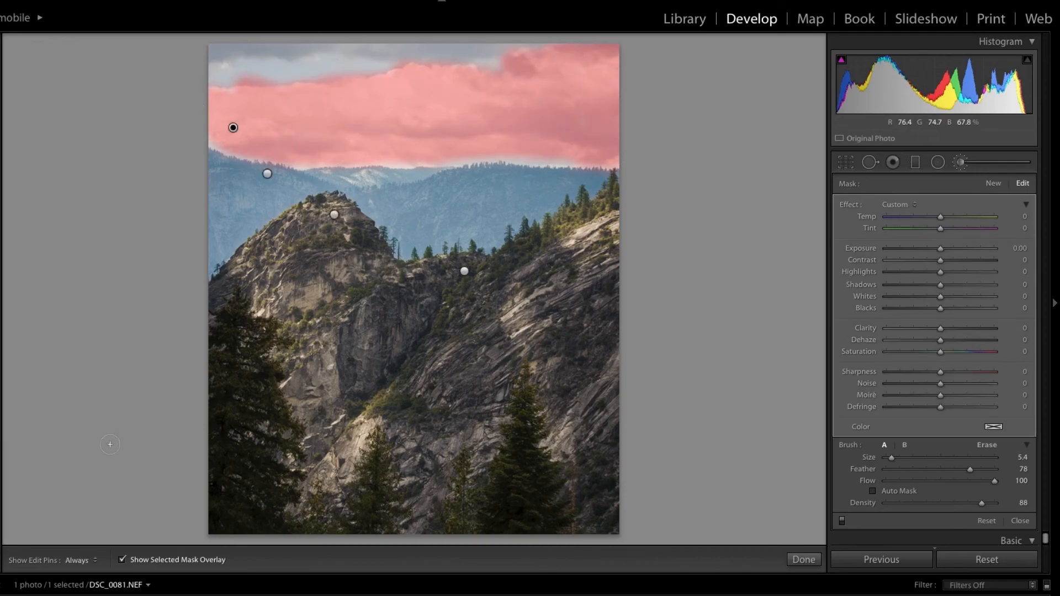
click(122, 561)
Set the cloud mask's Exposure to -0.31, Highlights to -8 and Whites to 12, and finish brush editing
drag(940, 251, 935, 252)
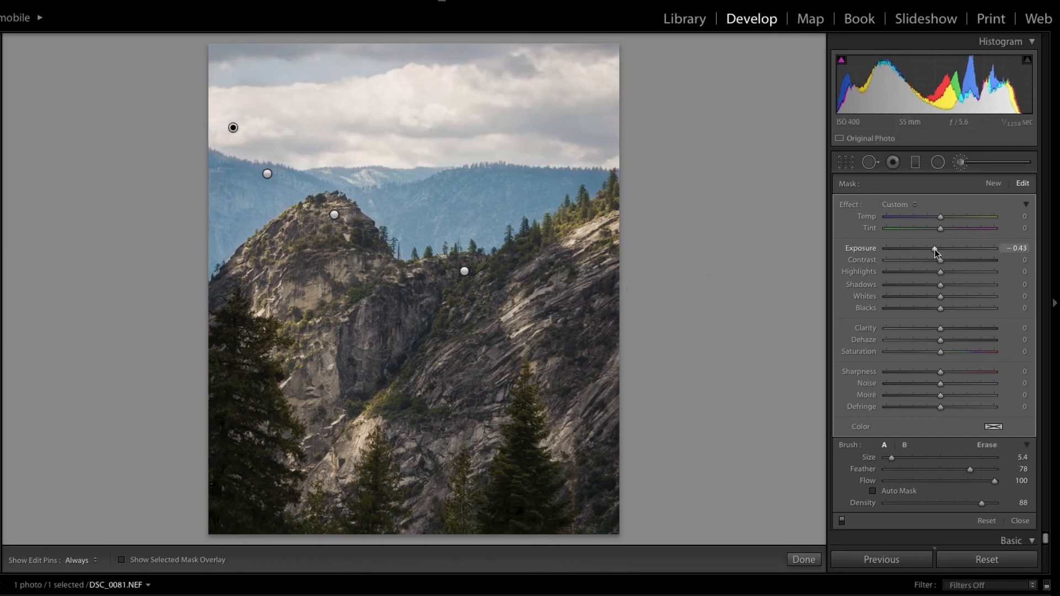
drag(933, 250, 933, 249)
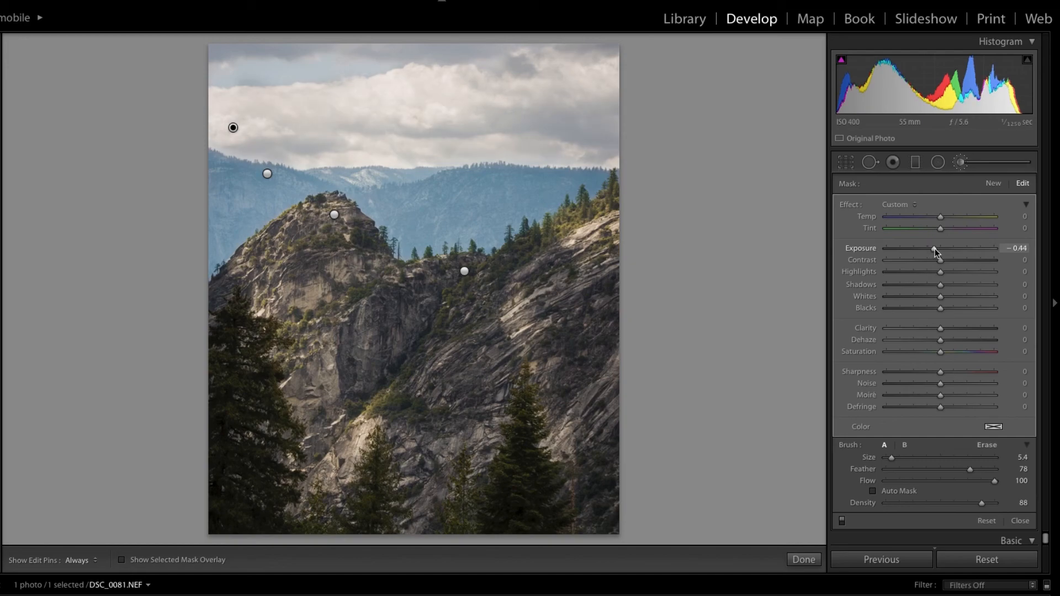
click(936, 272)
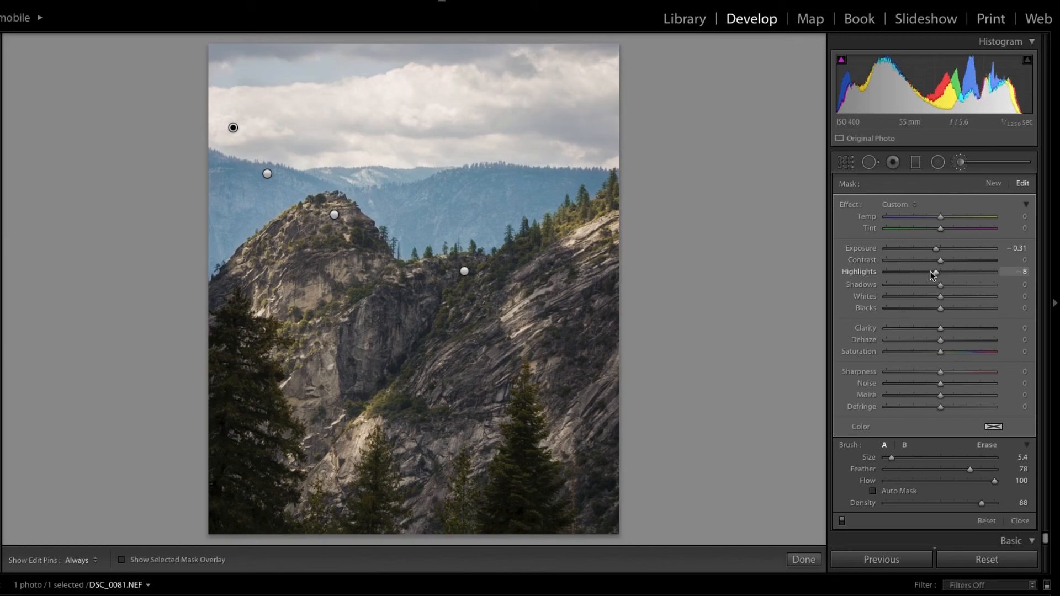
click(948, 296)
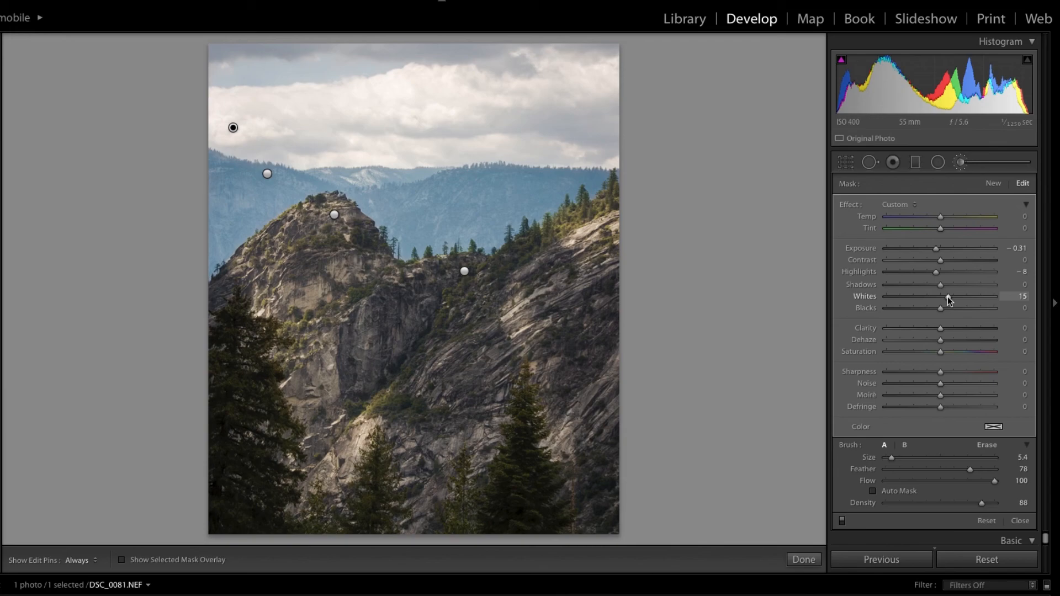
drag(947, 296, 946, 299)
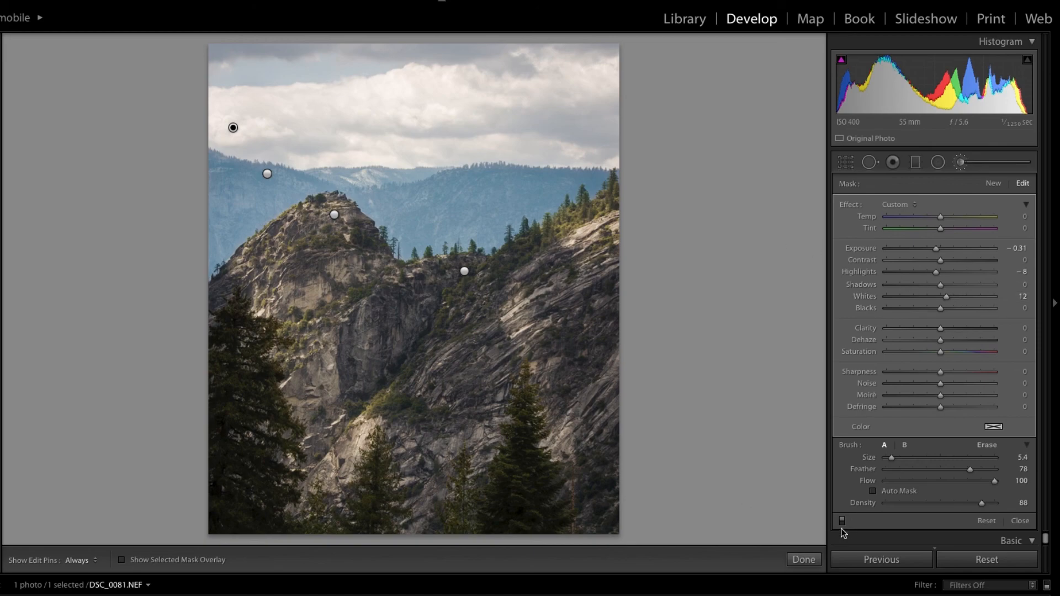
click(804, 559)
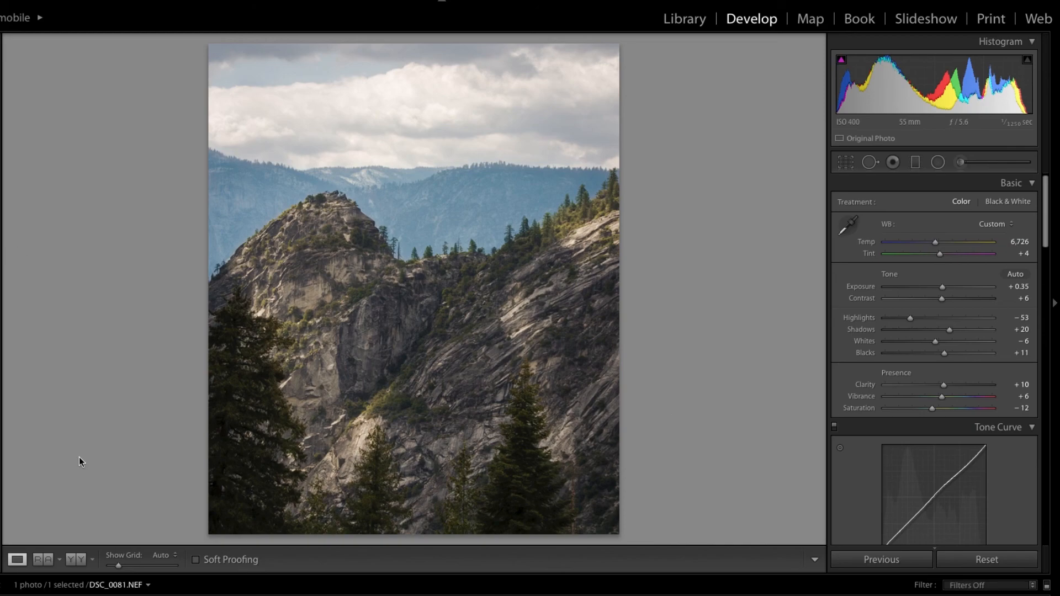
Compare the original and edited photo side by side, and return to the single-photo view
click(80, 560)
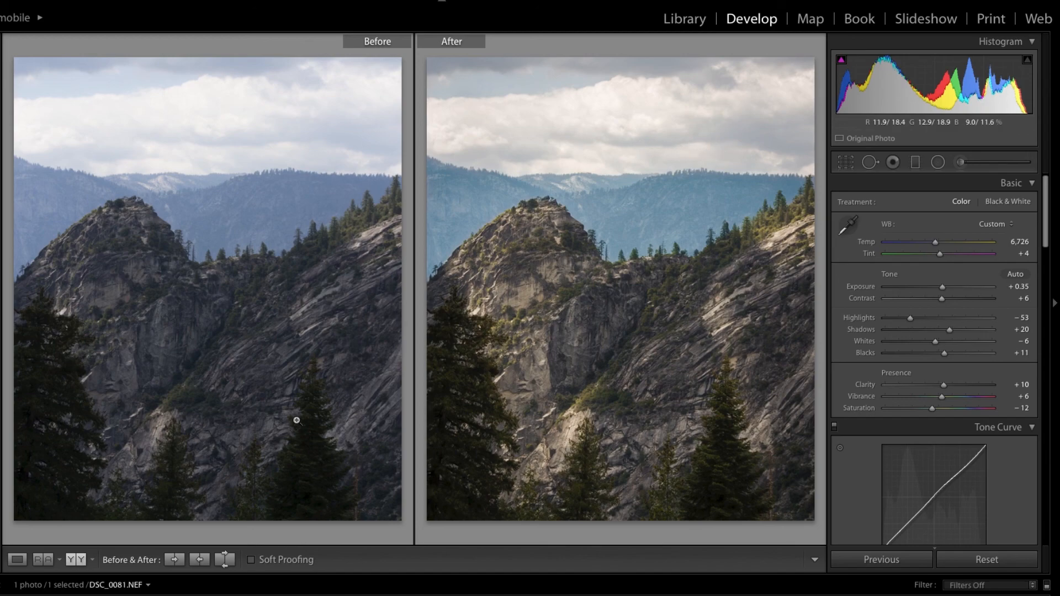
click(18, 560)
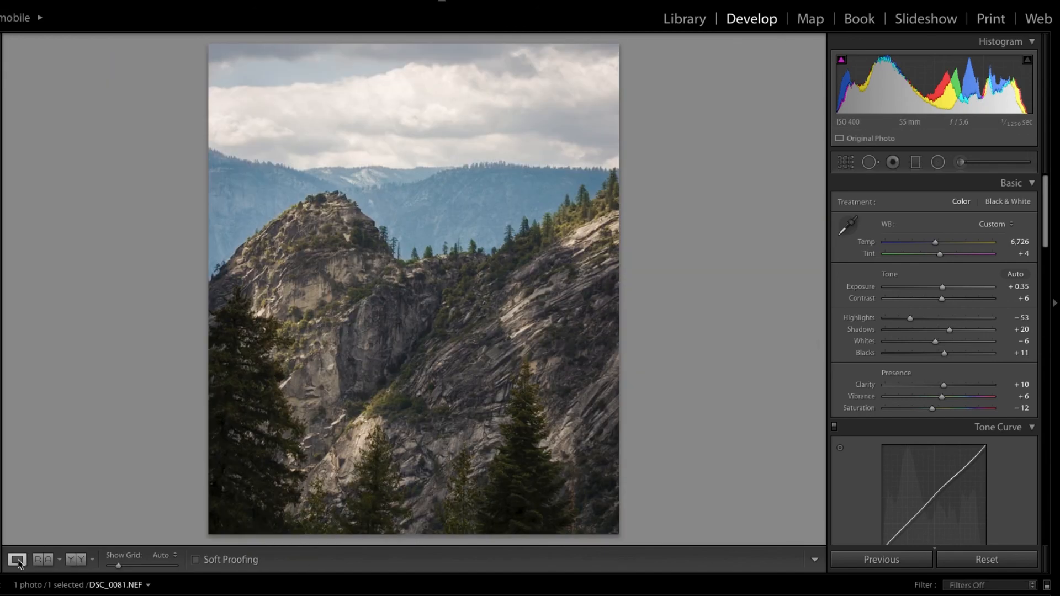